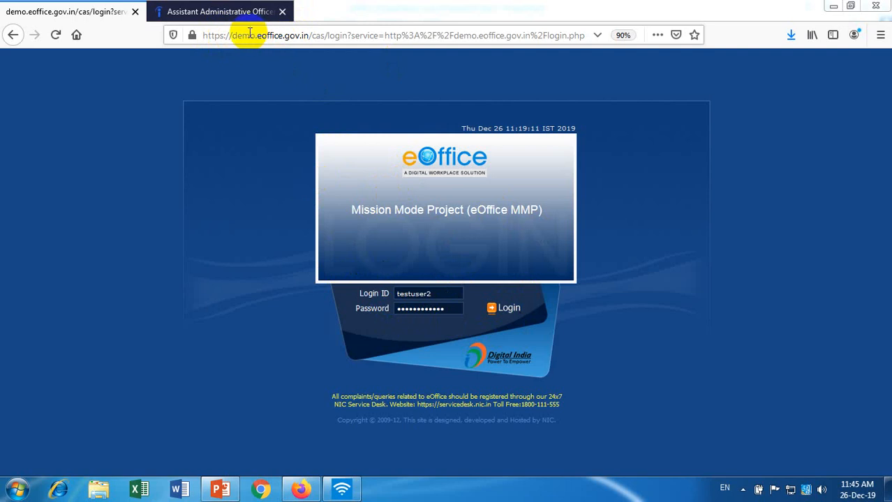
Highlight the demo eOffice site address in the browser's address bar.
{"action": "left_click", "coordinate": [232, 36]}
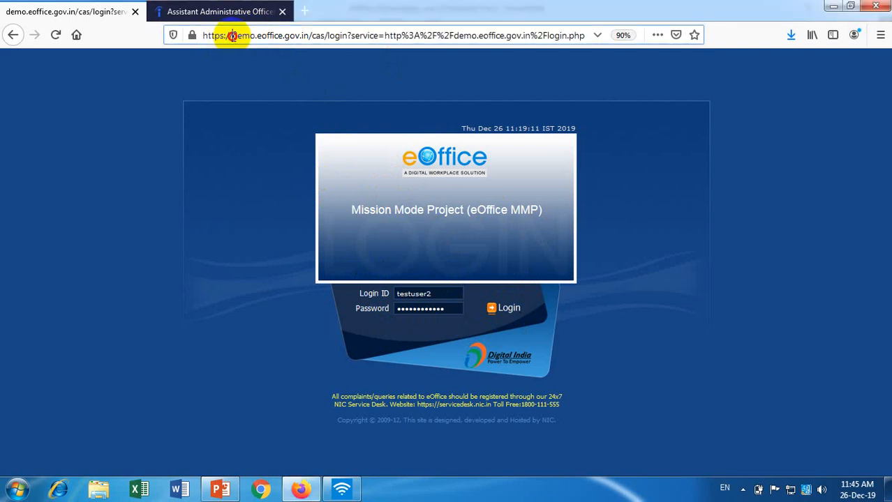
{"action": "left_click_drag", "start_coordinate": [232, 36], "coordinate": [299, 40]}
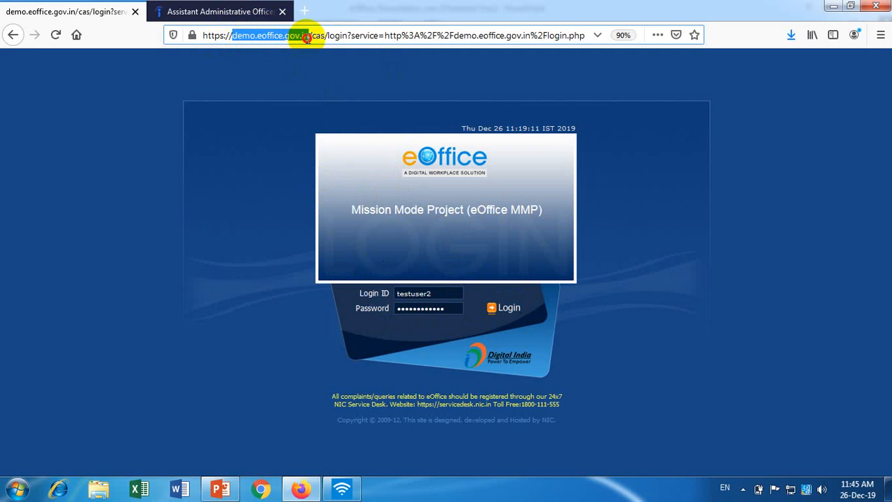
{"action": "left_click", "coordinate": [245, 36]}
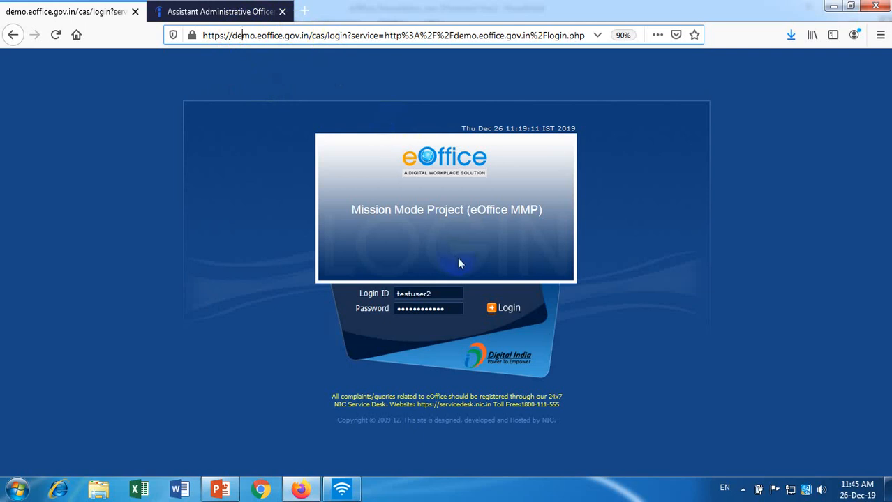
Log in with the test user's saved login ID and password to reach the eOffice home page.
{"action": "left_click", "coordinate": [455, 293]}
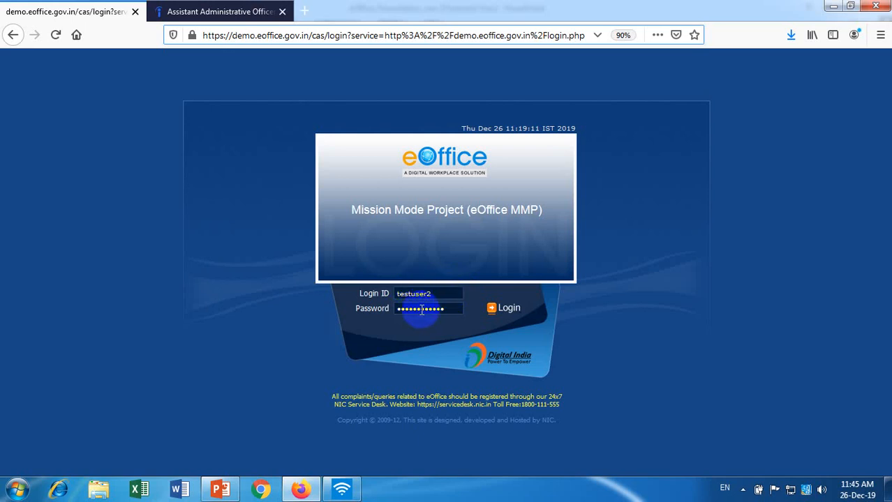
{"action": "left_click", "coordinate": [455, 295]}
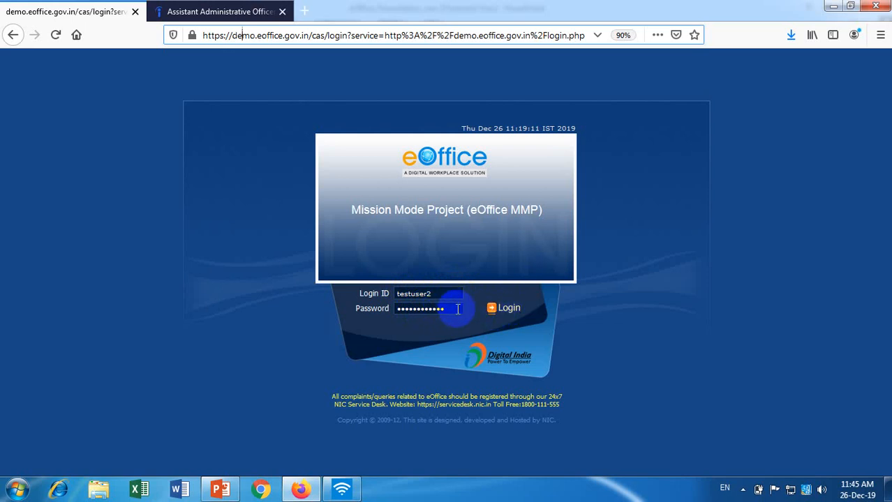
{"action": "left_click", "coordinate": [508, 308]}
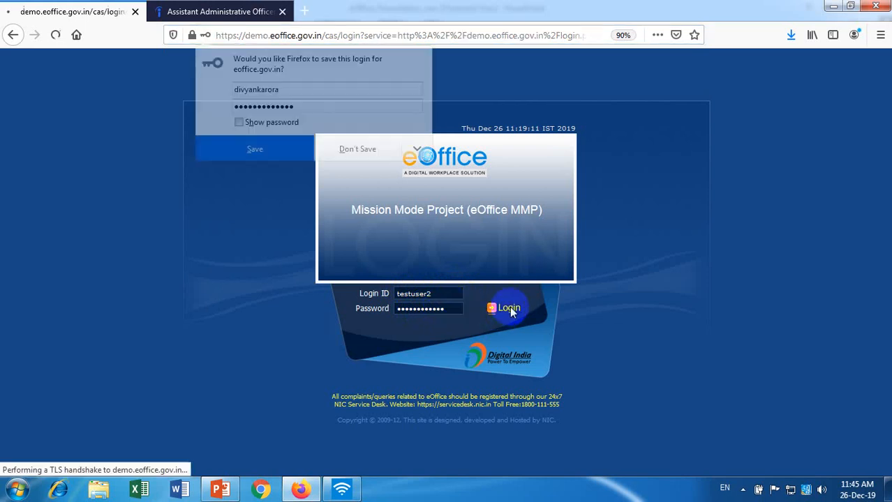
{"action": "left_click", "coordinate": [415, 293]}
{"action": "left_click", "coordinate": [405, 308]}
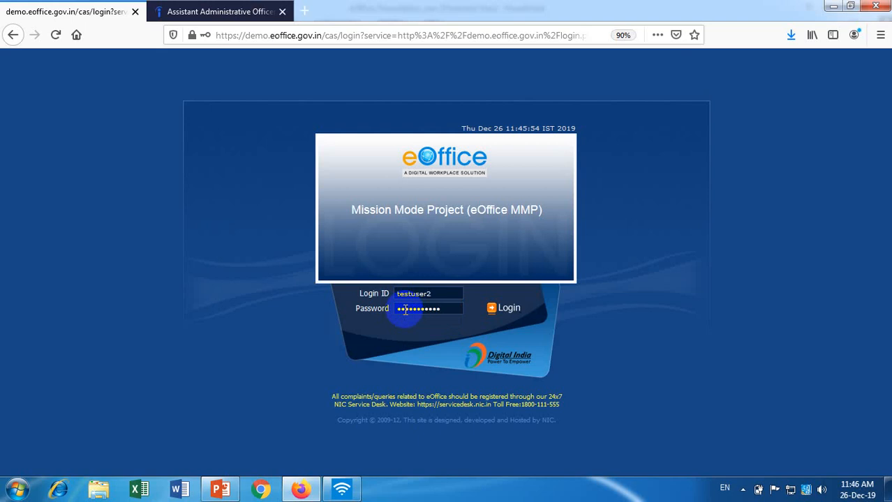
{"action": "key", "text": "Return"}
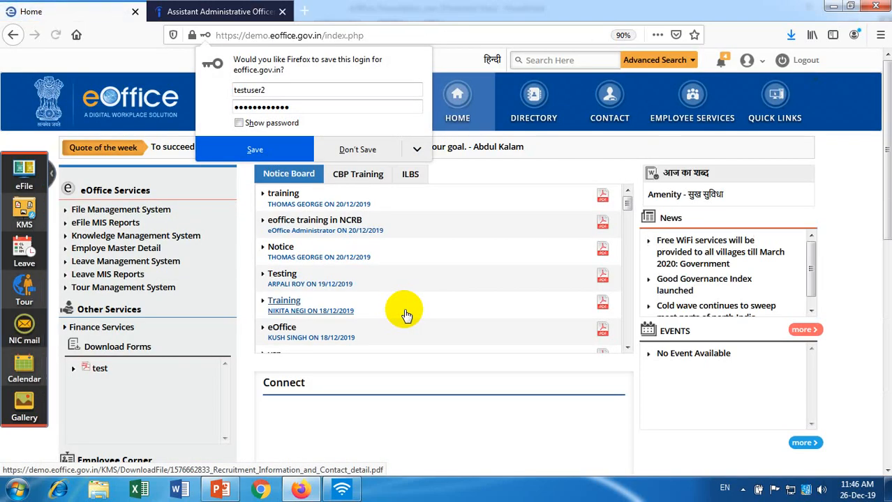
Decline Firefox's save-login offer and scroll the home page to the footer and back up.
{"action": "left_click", "coordinate": [840, 160]}
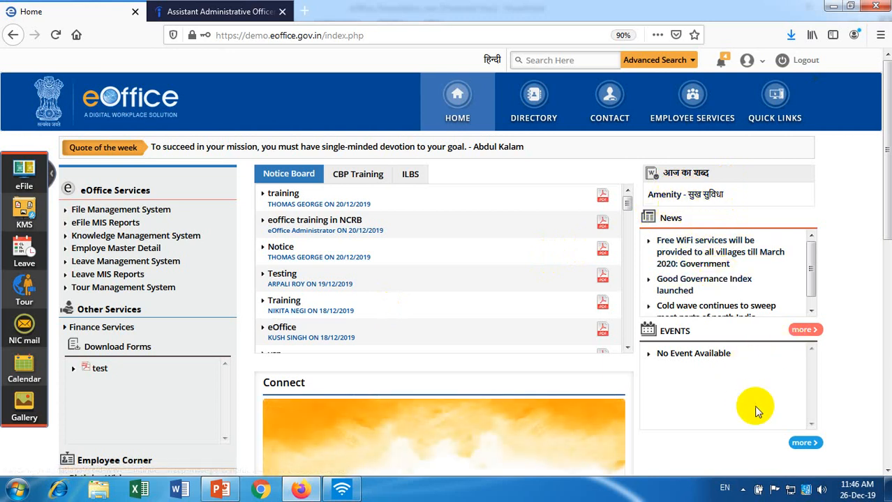
{"action": "left_click_drag", "start_coordinate": [885, 215], "coordinate": [887, 446]}
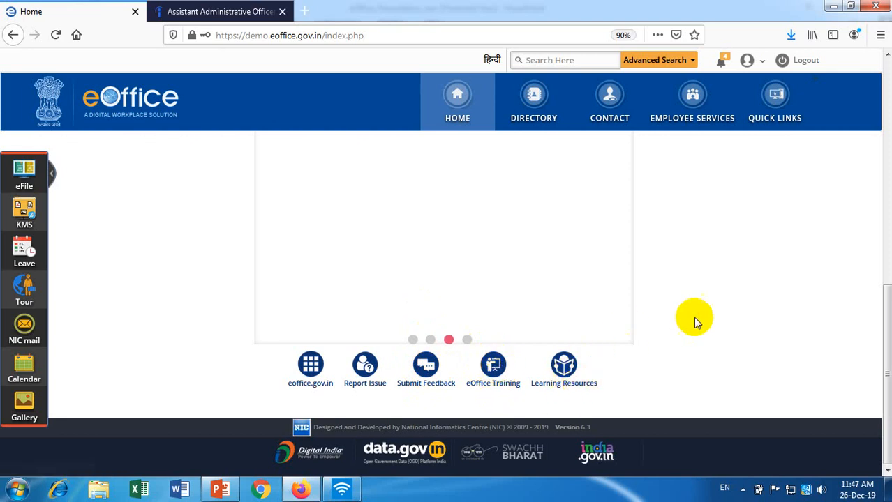
{"action": "left_click", "coordinate": [886, 341]}
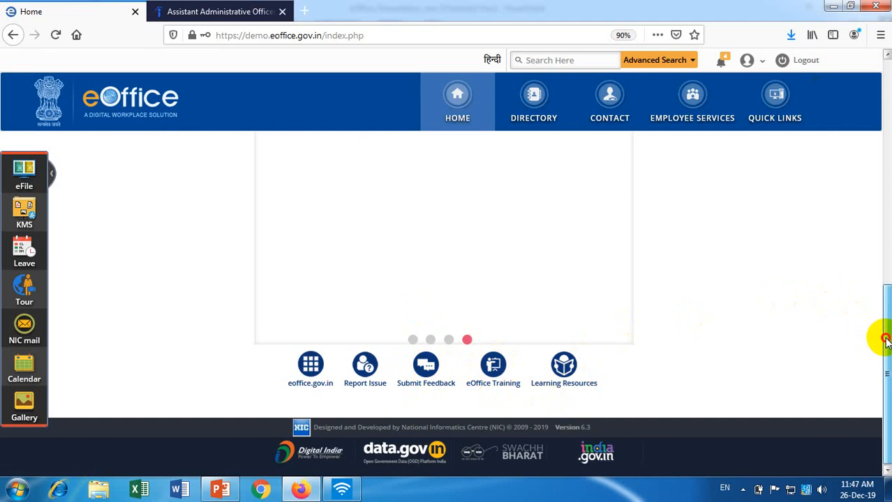
{"action": "left_click_drag", "start_coordinate": [886, 341], "coordinate": [888, 317]}
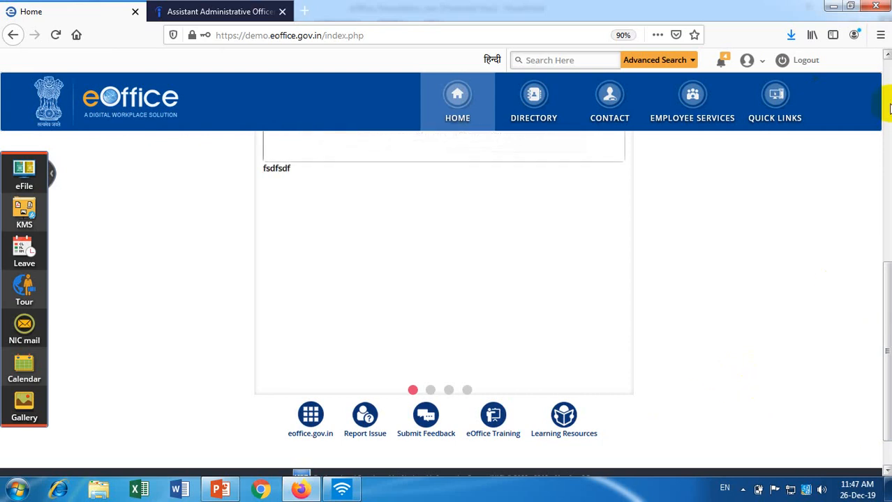
Open eFile 5.6, close the Notifications popup, and list the three received receipts.
{"action": "left_click", "coordinate": [886, 66]}
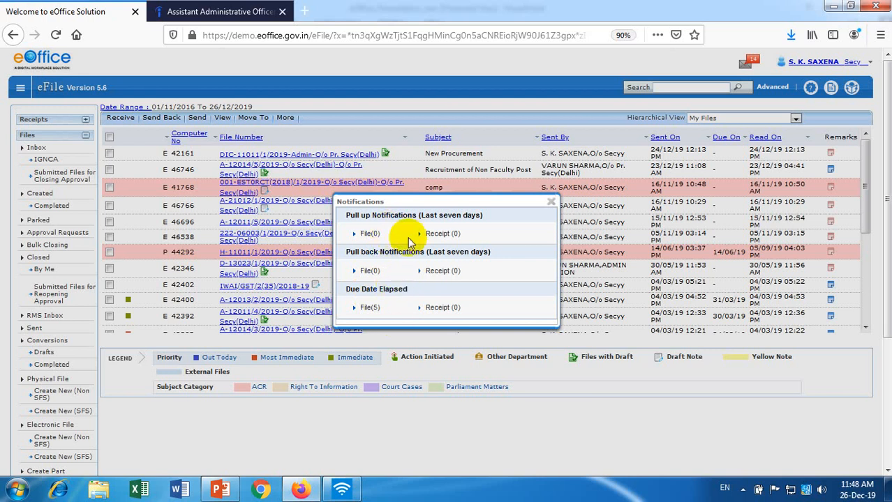
{"action": "left_click", "coordinate": [550, 205]}
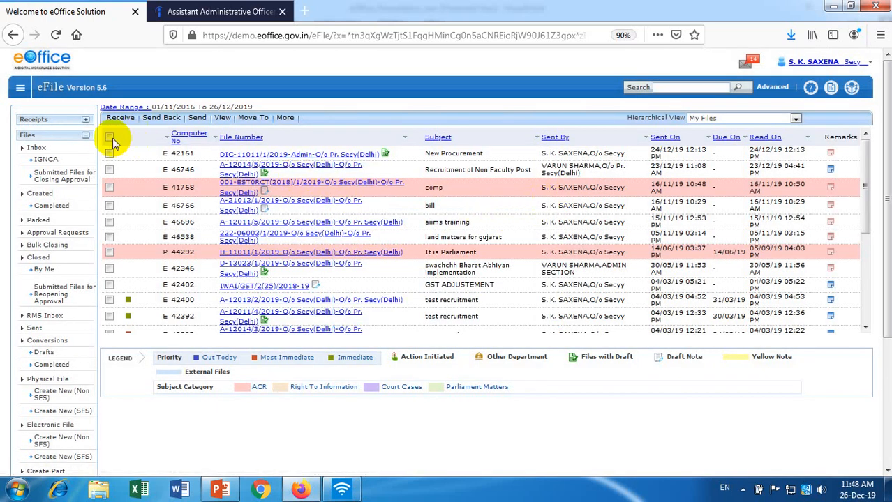
{"action": "left_click", "coordinate": [41, 121]}
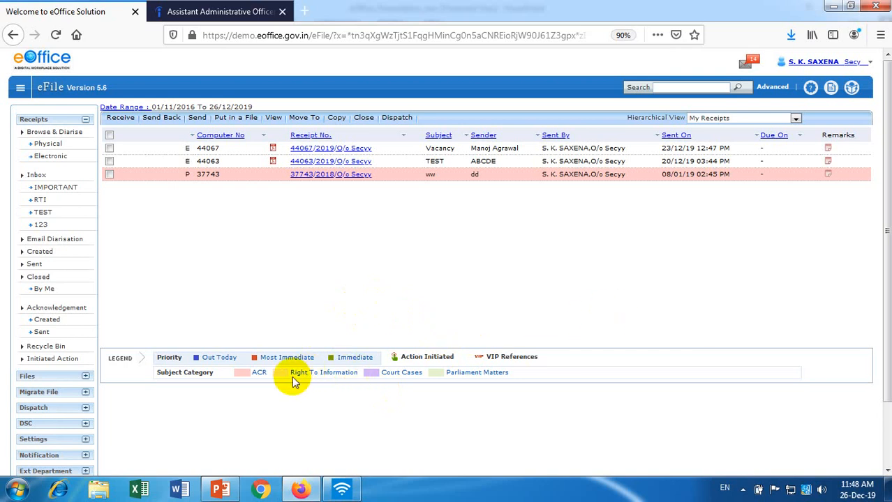
{"action": "left_click", "coordinate": [224, 490]}
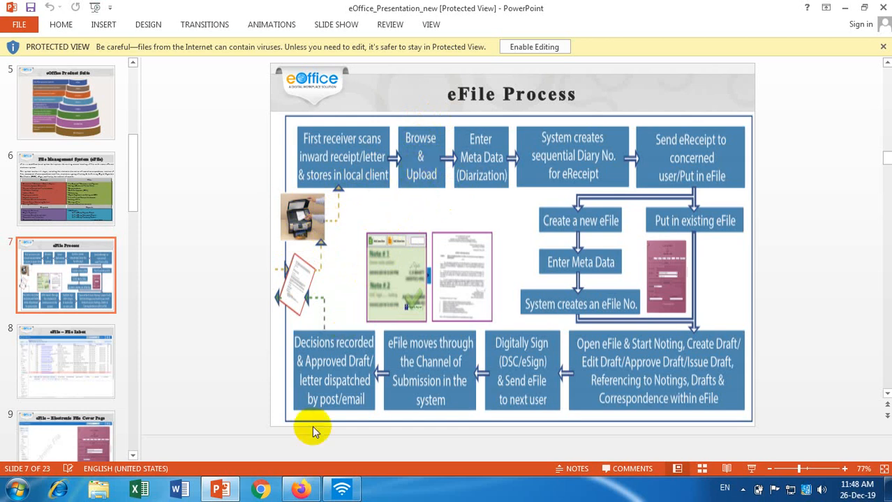
{"action": "left_click", "coordinate": [301, 490]}
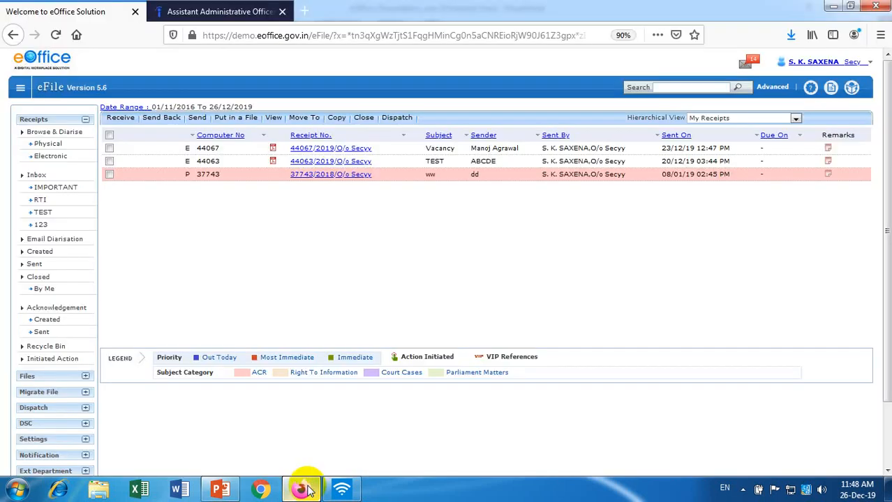
Start an electronic receipt with sample.pdf uploaded, then return to the 'eFile Process' slide.
{"action": "left_click", "coordinate": [49, 158]}
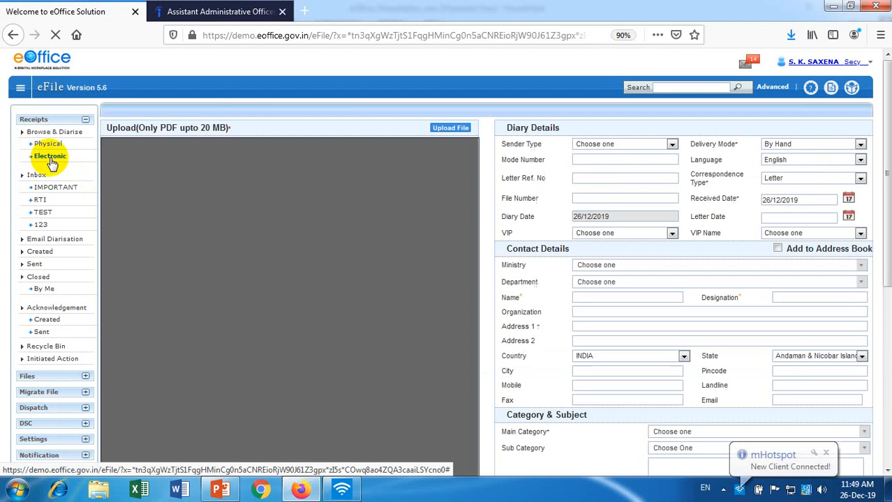
{"action": "left_click", "coordinate": [459, 129]}
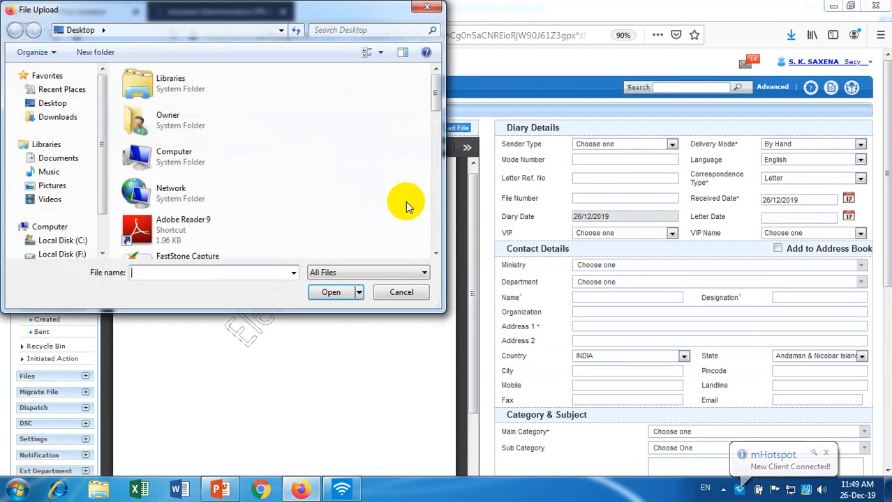
{"action": "left_click_drag", "start_coordinate": [437, 102], "coordinate": [439, 169]}
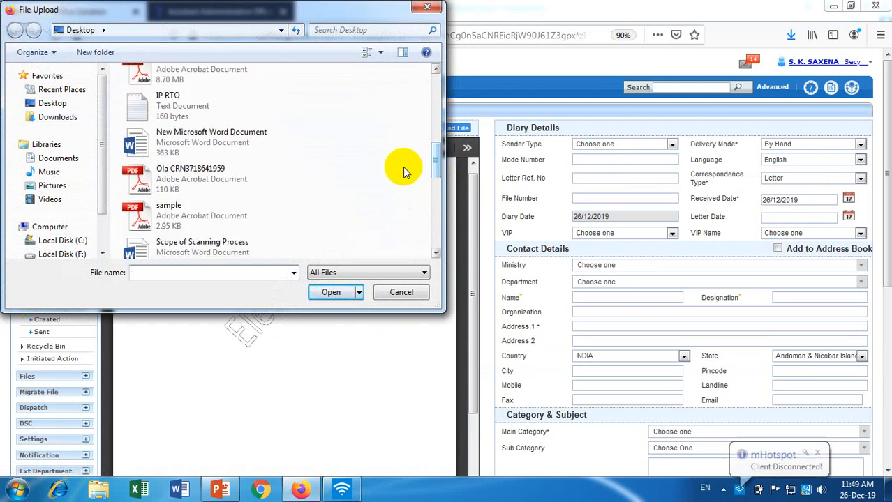
{"action": "left_click", "coordinate": [224, 213]}
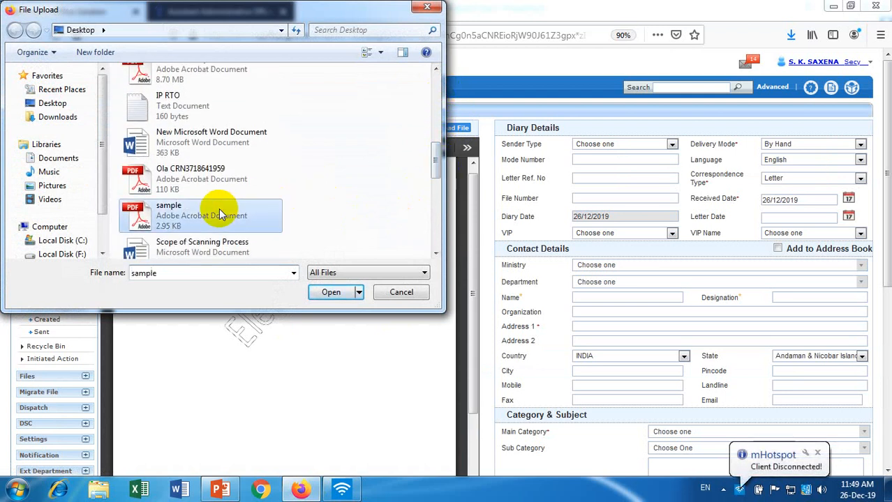
{"action": "left_click", "coordinate": [328, 292]}
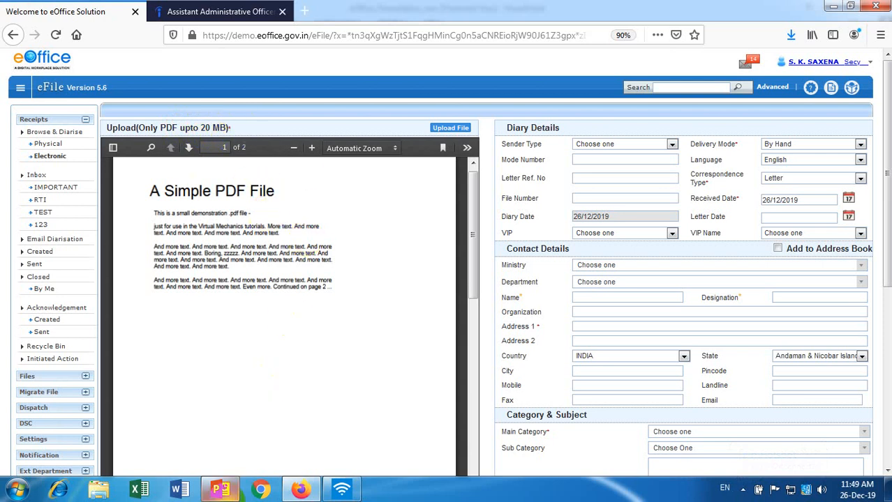
{"action": "left_click", "coordinate": [221, 490]}
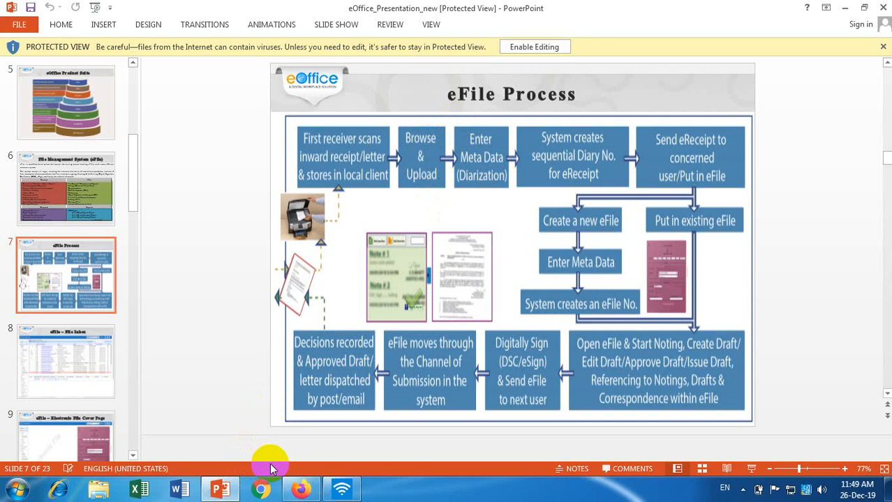
Bring the eOffice receipt form with the uploaded sample PDF back to the front.
{"action": "left_click", "coordinate": [302, 490]}
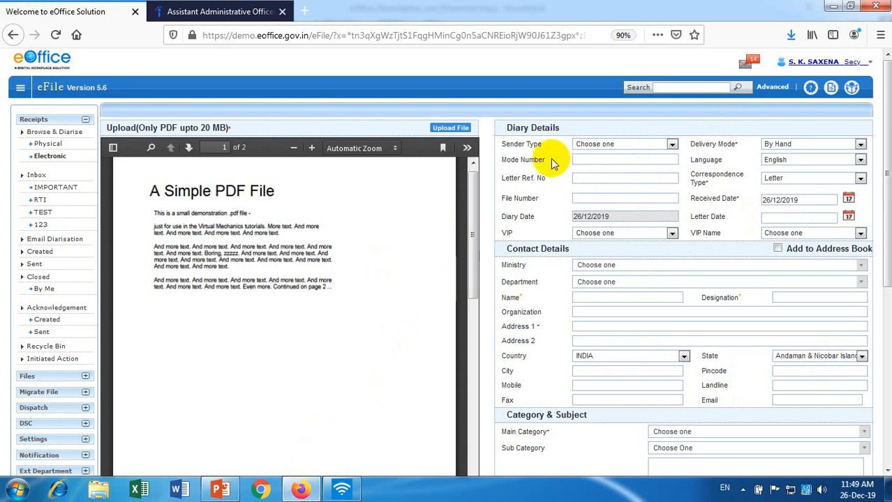
In Diary Details, choose Citizen as Sender Type and Speed Post as Delivery Mode.
{"action": "left_click", "coordinate": [632, 146]}
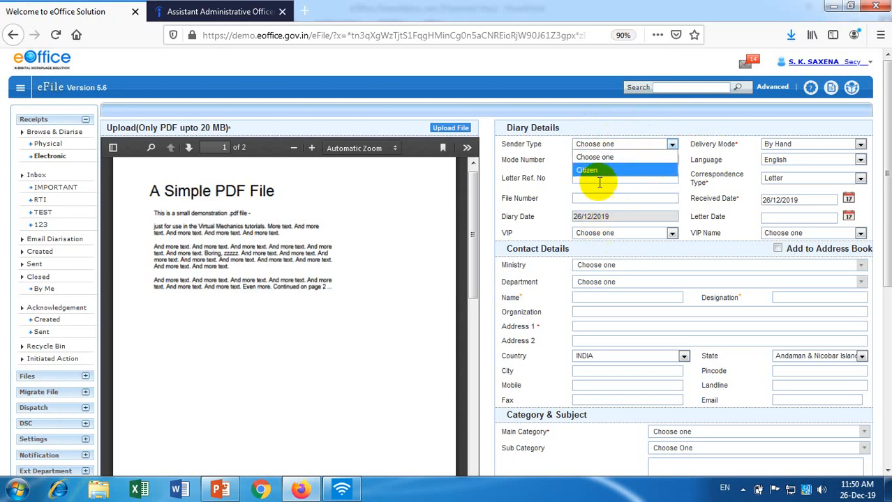
{"action": "left_click", "coordinate": [597, 172]}
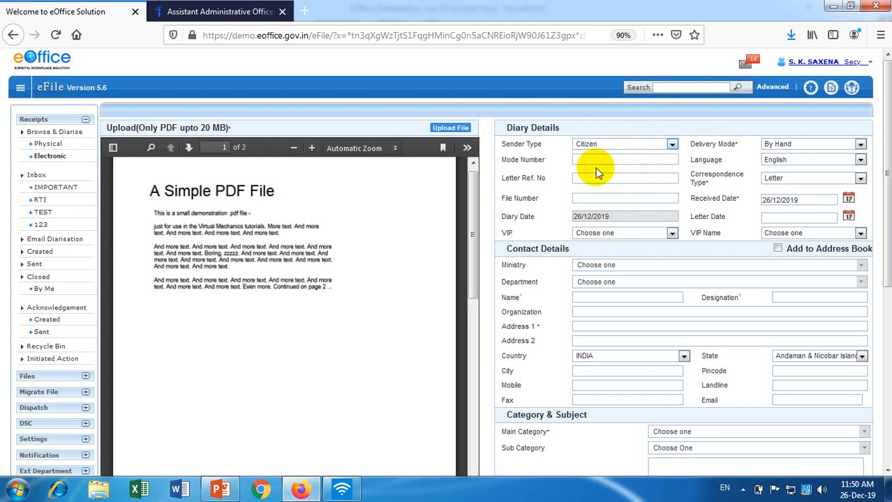
{"action": "left_click", "coordinate": [800, 144]}
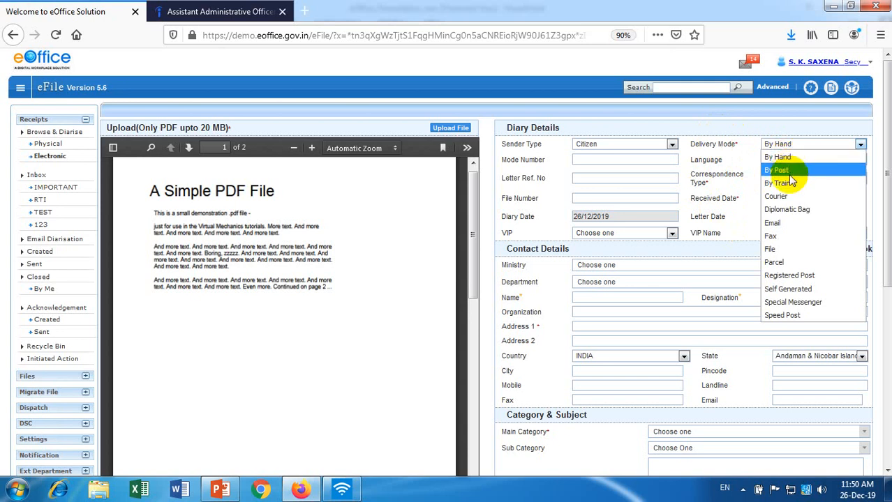
{"action": "left_click", "coordinate": [782, 316]}
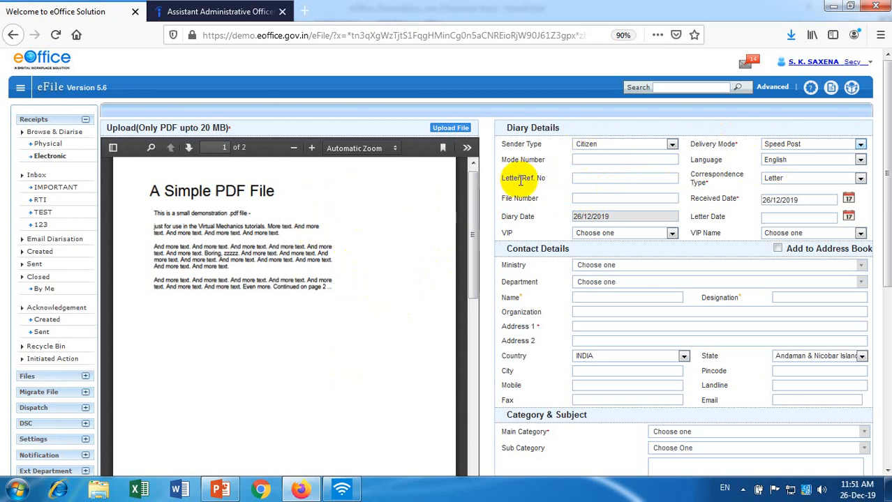
{"action": "left_click", "coordinate": [791, 178]}
{"action": "scroll", "coordinate": [867, 249], "scroll_direction": "up", "scroll_amount": 1}
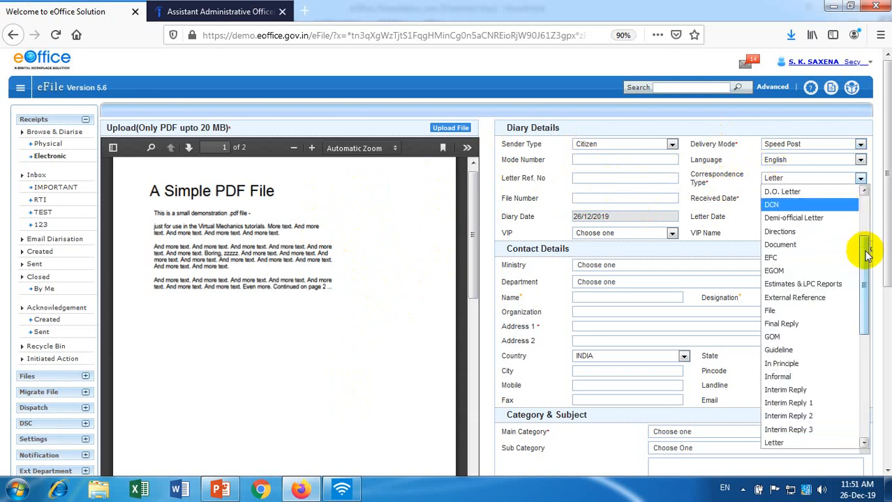
{"action": "left_click_drag", "start_coordinate": [867, 253], "coordinate": [881, 305]}
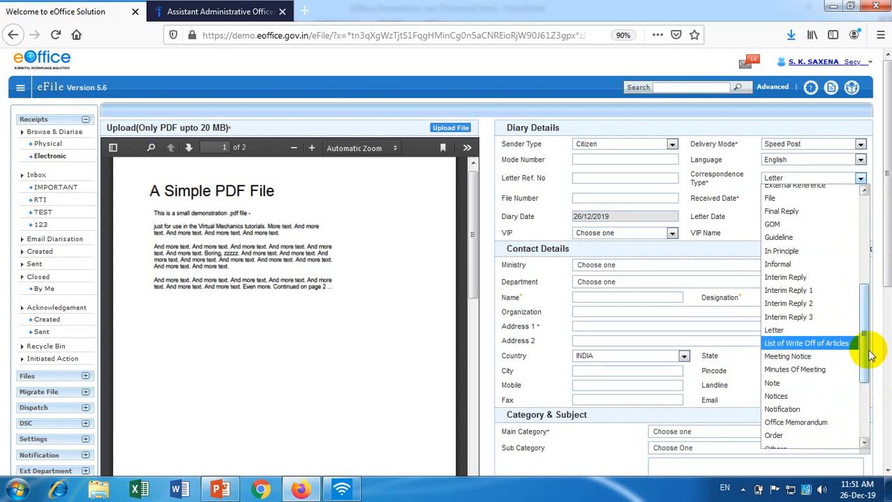
{"action": "left_click_drag", "start_coordinate": [865, 356], "coordinate": [871, 378]}
{"action": "left_click", "coordinate": [844, 256]}
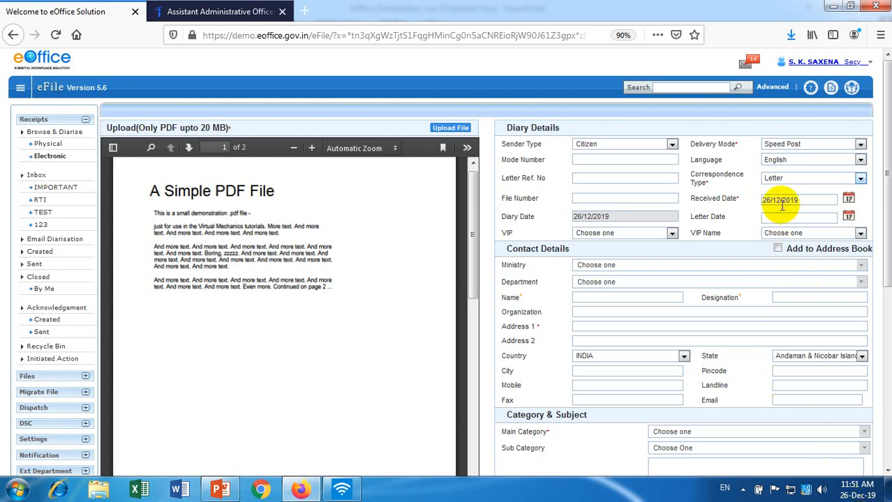
Set Letter Date to 20/12/2019, keep Received Date at 26/12/2019, and leave VIP unset.
{"action": "left_click", "coordinate": [850, 200]}
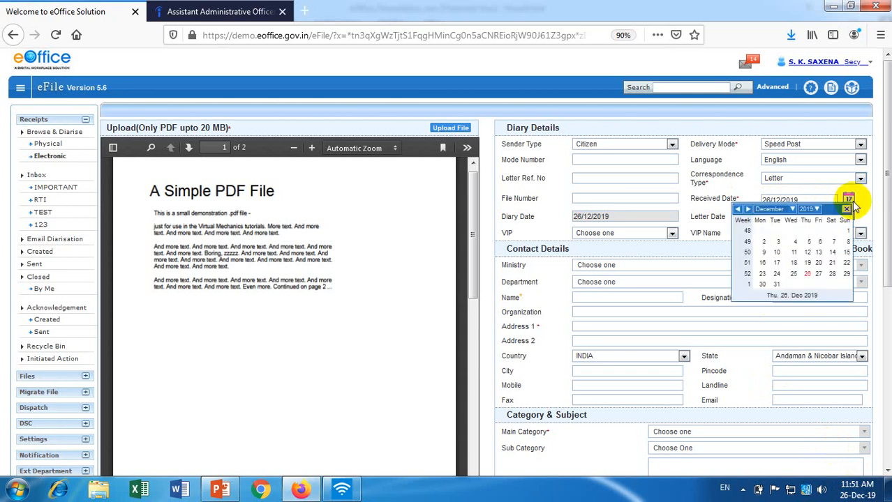
{"action": "left_click", "coordinate": [819, 263]}
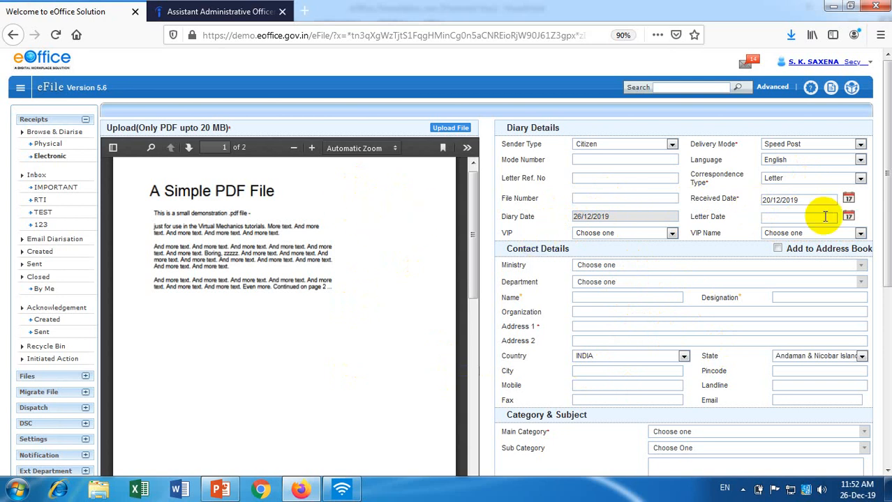
{"action": "left_click", "coordinate": [848, 217]}
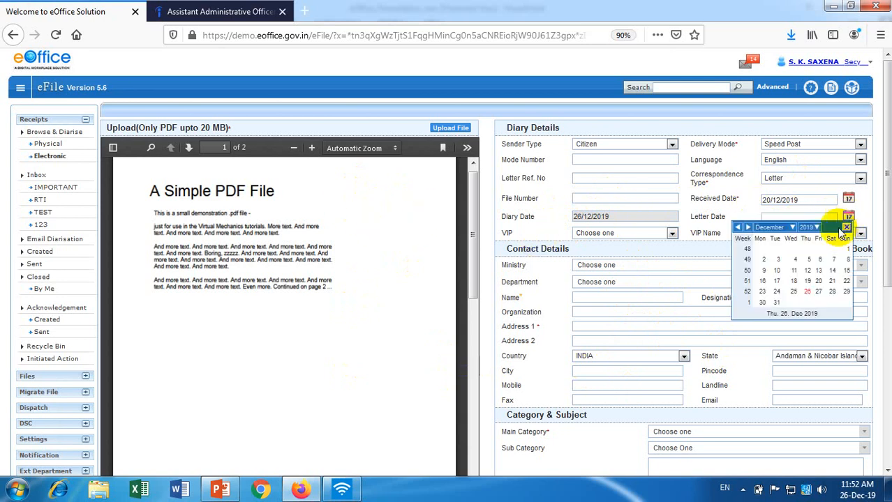
{"action": "left_click", "coordinate": [818, 281]}
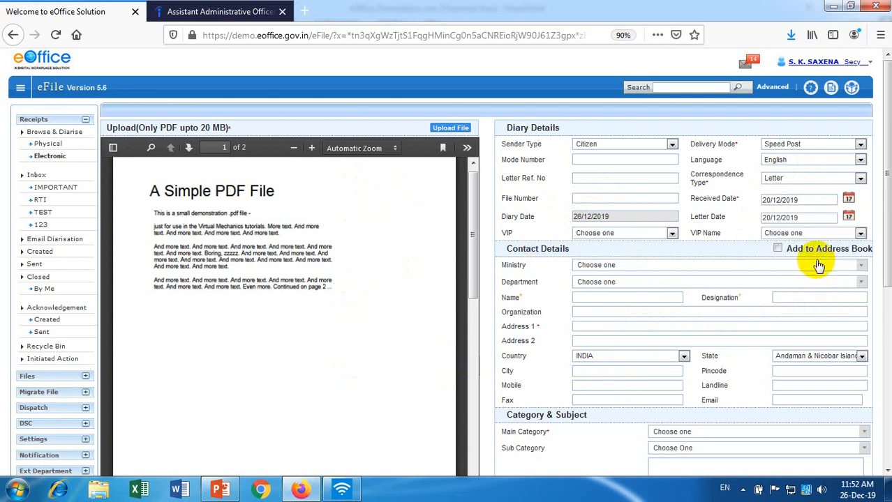
{"action": "left_click", "coordinate": [848, 201]}
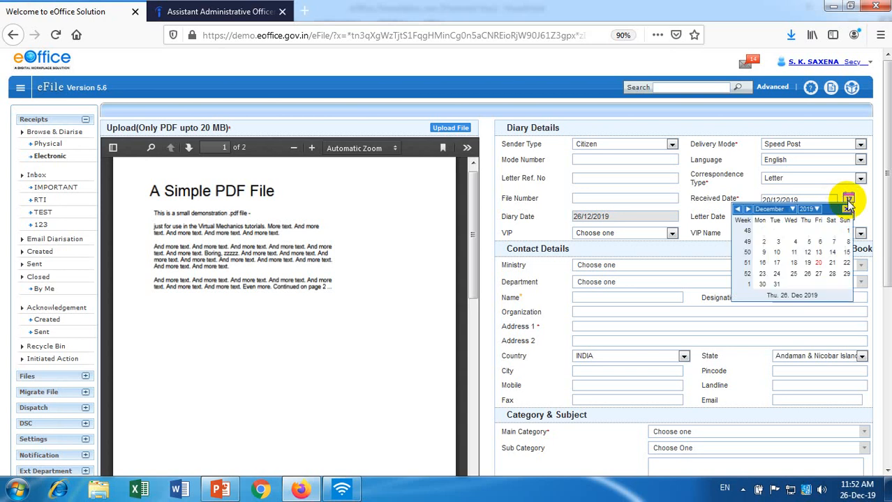
{"action": "left_click", "coordinate": [806, 275]}
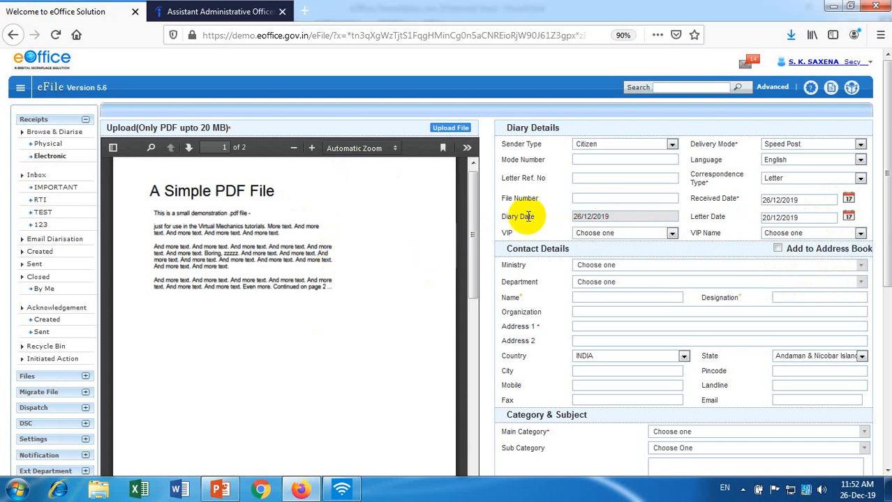
{"action": "left_click", "coordinate": [627, 233]}
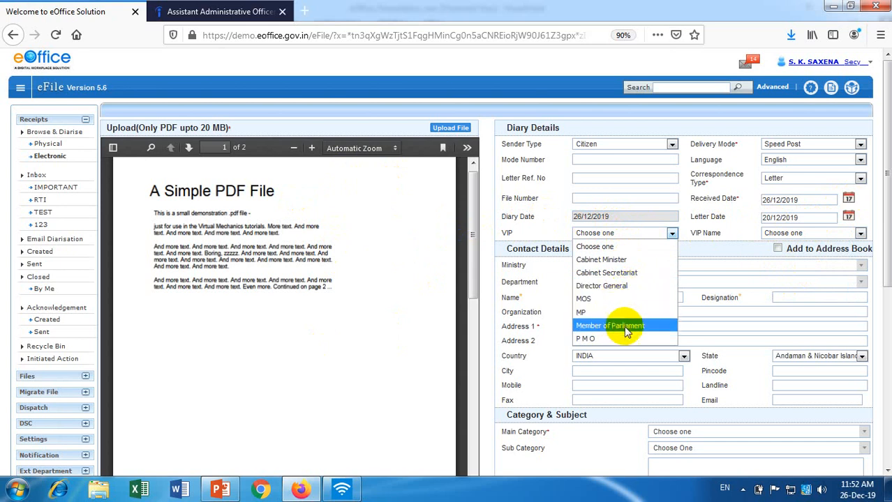
{"action": "left_click", "coordinate": [767, 236]}
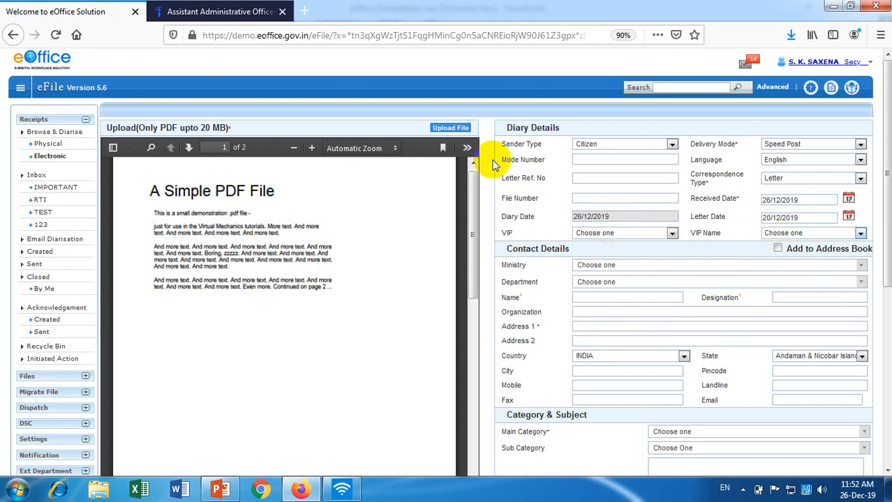
Collapse Diary Details and begin typing the sender's name in the contact Name field.
{"action": "left_click", "coordinate": [589, 132]}
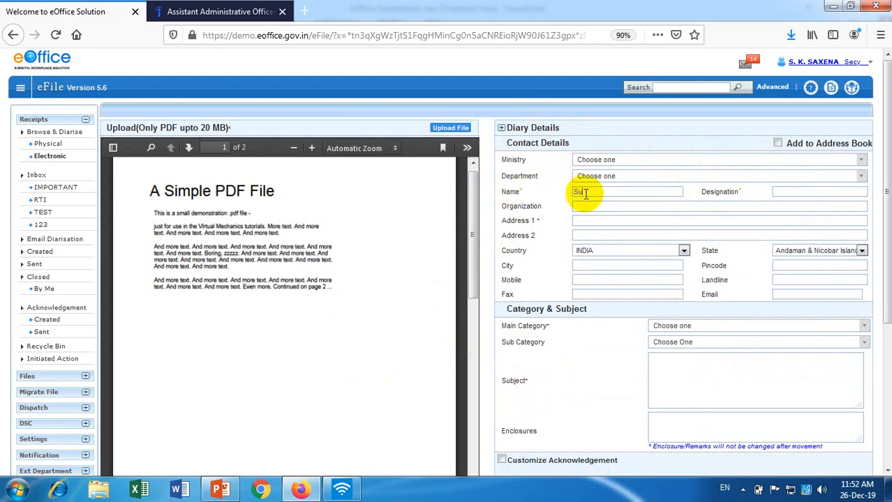
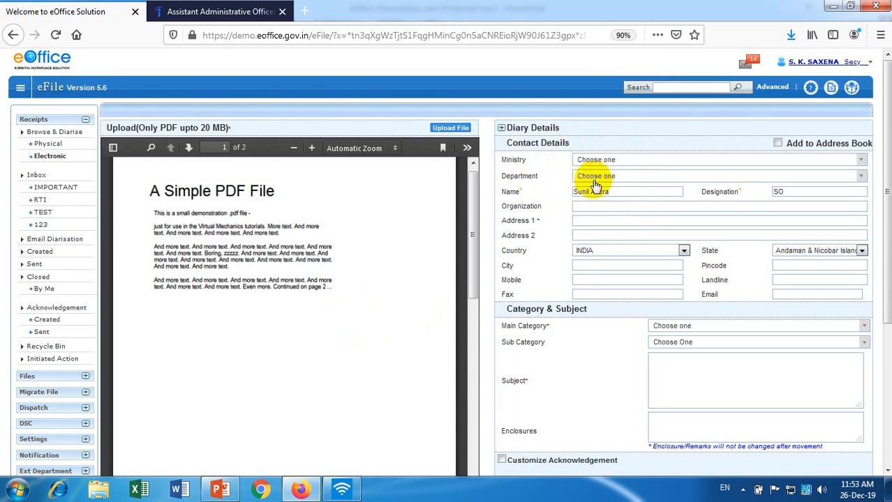
Enter New Delhi as the address, choose Delhi as the state, and save the sender to the address book.
{"action": "left_click", "coordinate": [579, 223]}
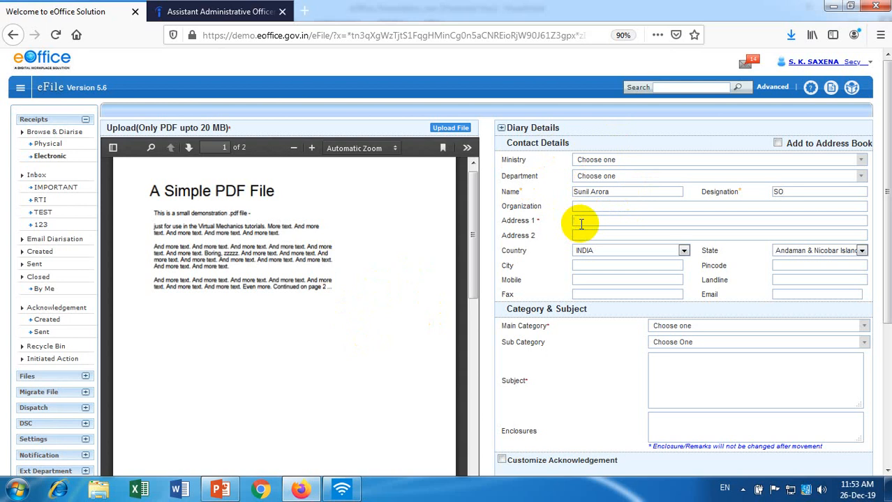
{"action": "type", "text": "New Delhi"}
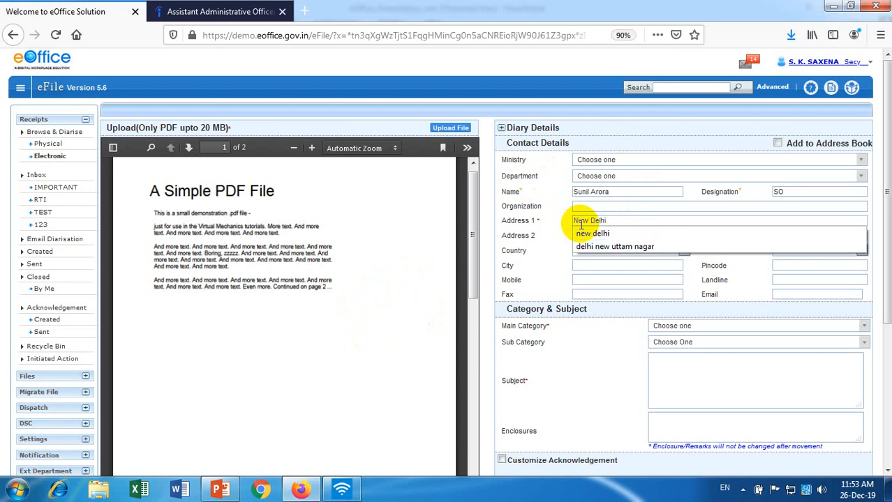
{"action": "left_click", "coordinate": [431, 267]}
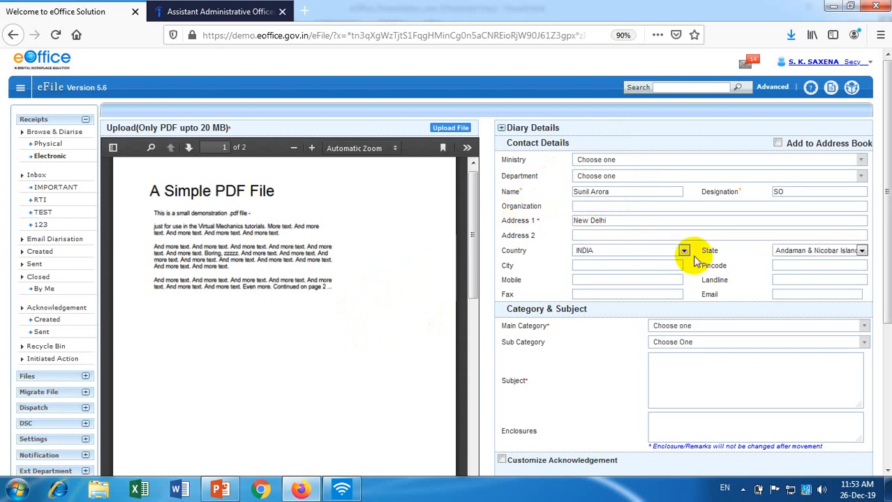
{"action": "left_click", "coordinate": [861, 251]}
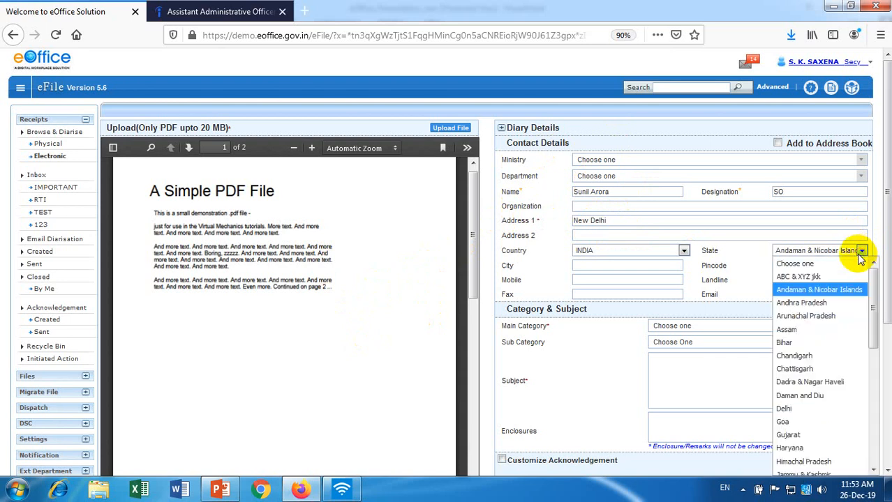
{"action": "left_click", "coordinate": [783, 409]}
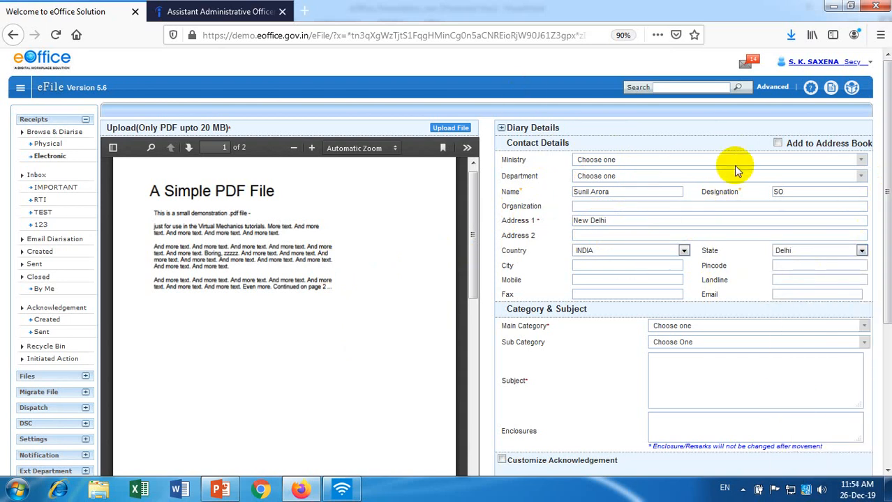
{"action": "left_click", "coordinate": [778, 143]}
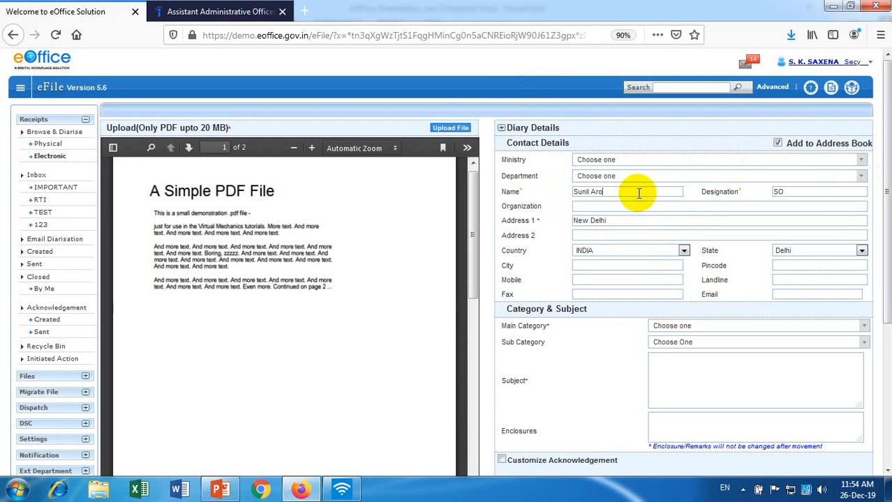
Fill the contact from the matching saved address-book entry and collapse Contact Details.
{"action": "left_click", "coordinate": [639, 193]}
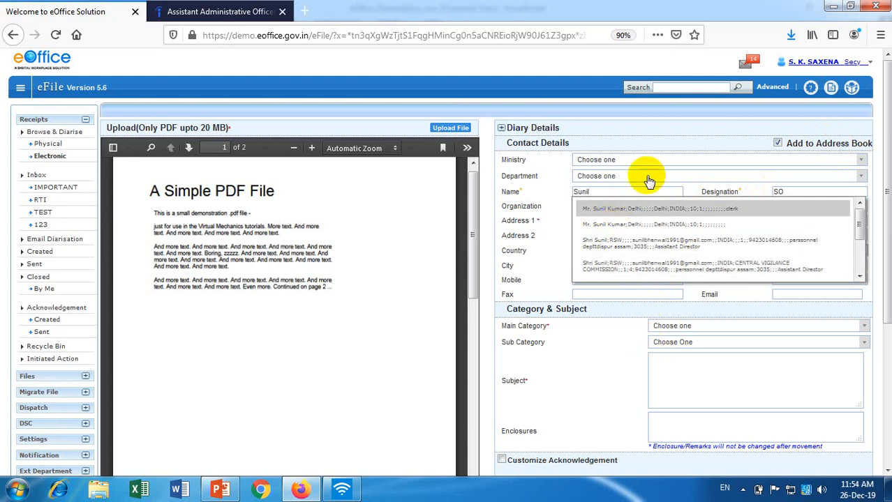
{"action": "type", "text": "A"}
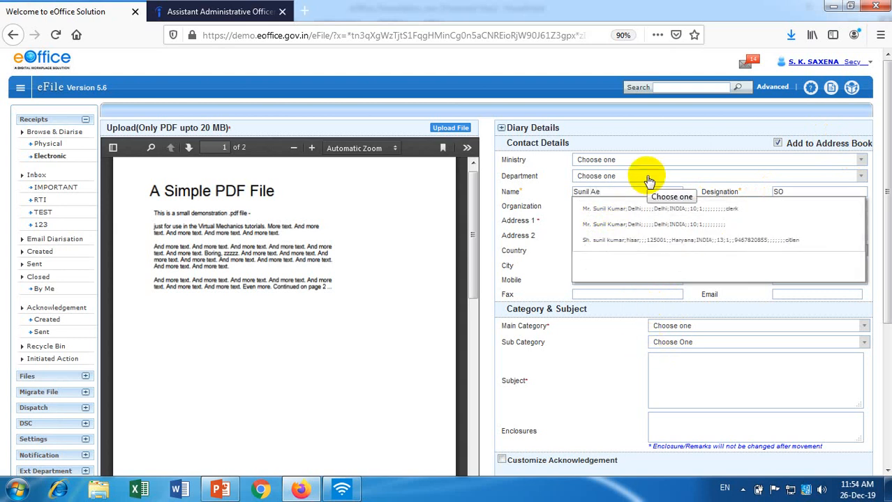
{"action": "type", "text": "e"}
{"action": "key", "text": "BackSpace"}
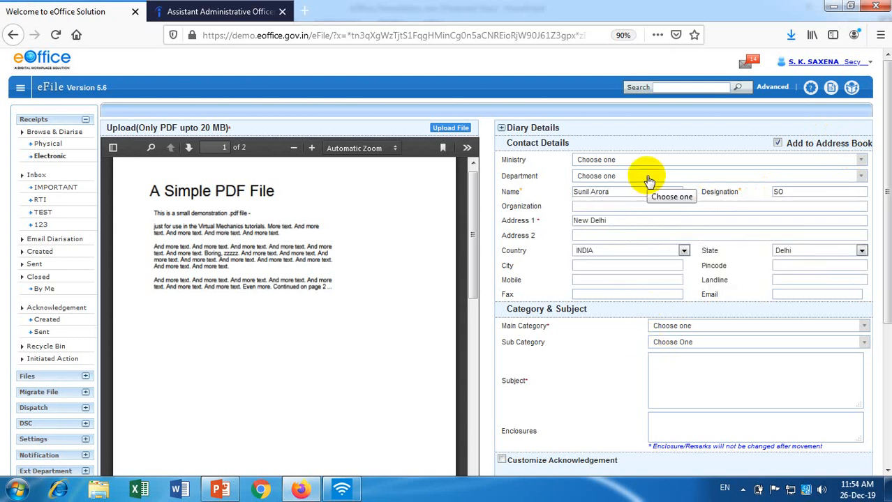
{"action": "left_click", "coordinate": [557, 145]}
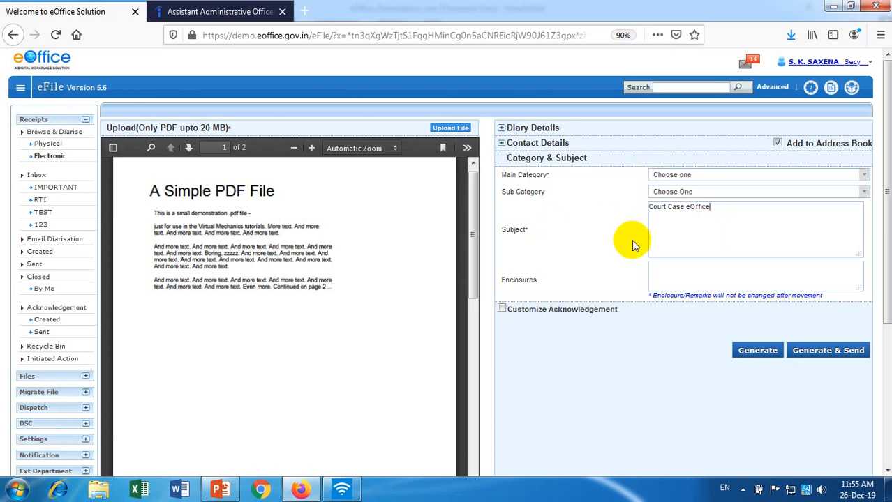
Set Main Category to Court Cases, leave Sub Category as Choose One, and return to Enclosures.
{"action": "left_click", "coordinate": [671, 175]}
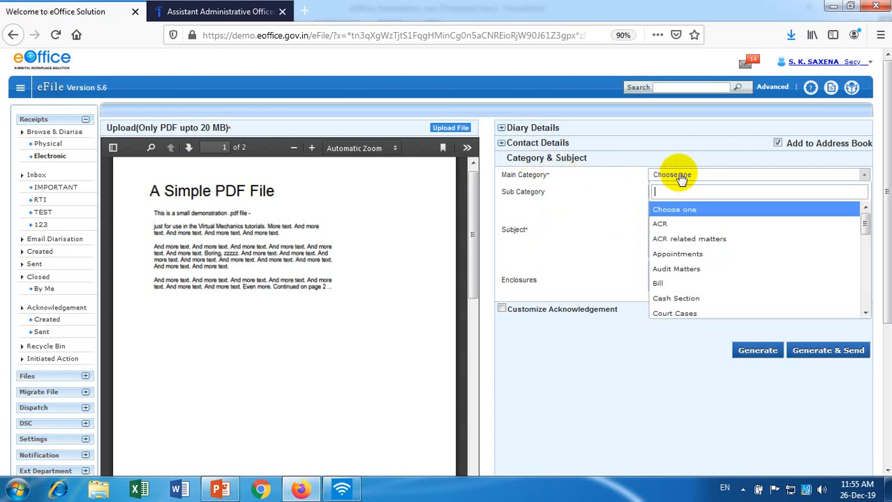
{"action": "left_click", "coordinate": [739, 314]}
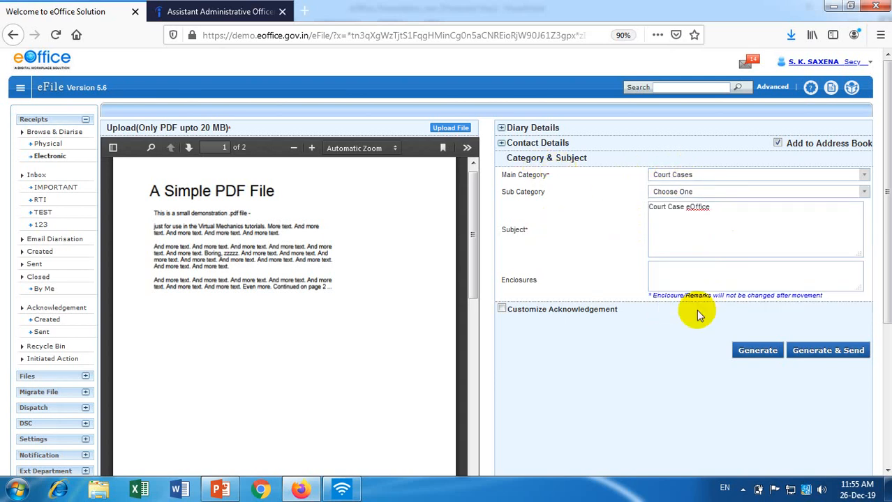
{"action": "left_click", "coordinate": [688, 192]}
{"action": "left_click", "coordinate": [688, 192]}
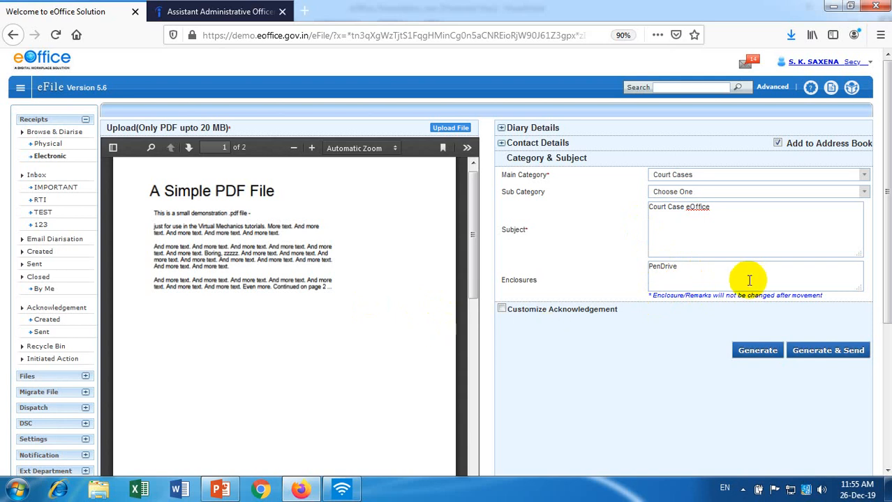
{"action": "left_click", "coordinate": [706, 278]}
Collapse the Category & Subject section of the receipt form.
{"action": "left_click", "coordinate": [697, 158]}
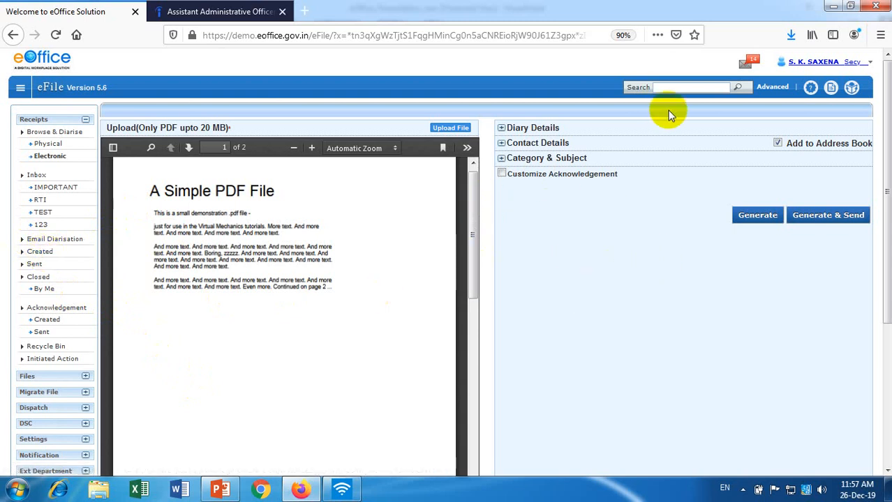
{"action": "left_click", "coordinate": [810, 69]}
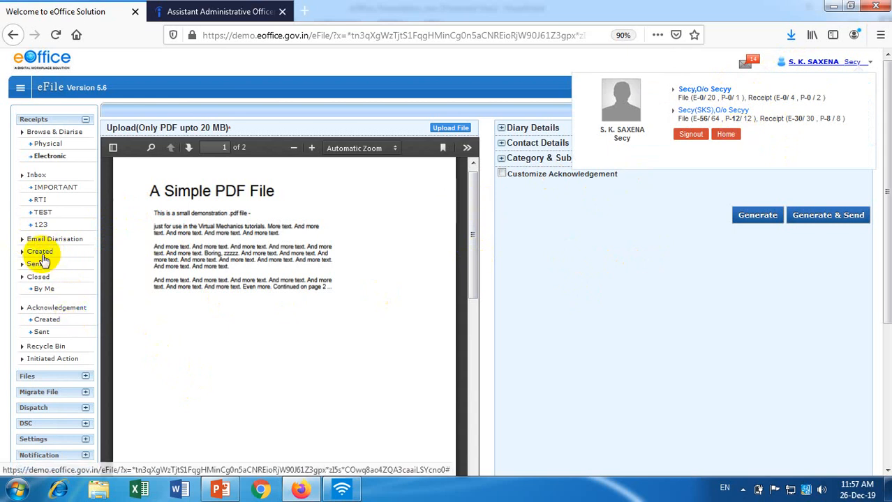
Generate the 'Court Case eOffice' receipt and address it to Secy--O/o Secy.
{"action": "left_click", "coordinate": [837, 223]}
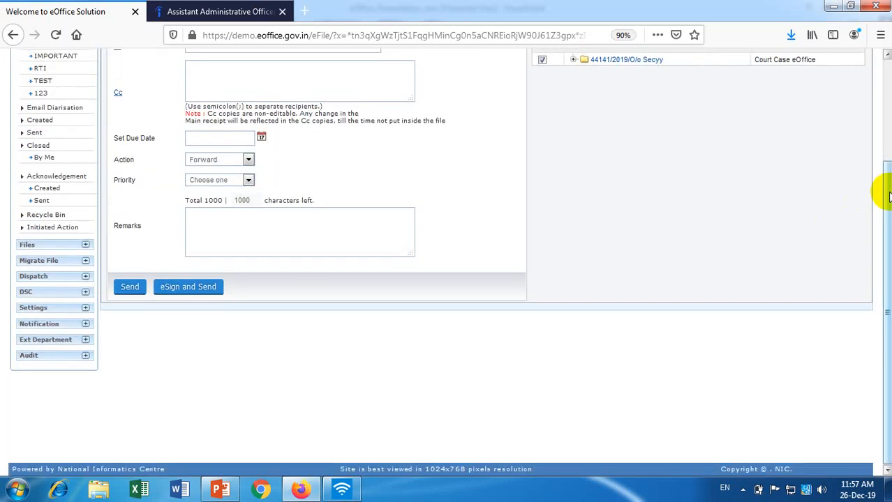
{"action": "left_click_drag", "start_coordinate": [885, 192], "coordinate": [882, 153]}
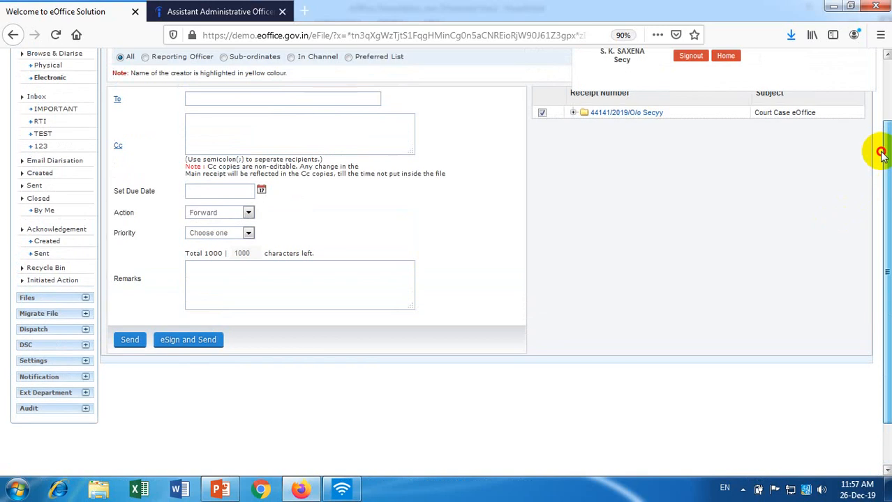
{"action": "left_click", "coordinate": [886, 103]}
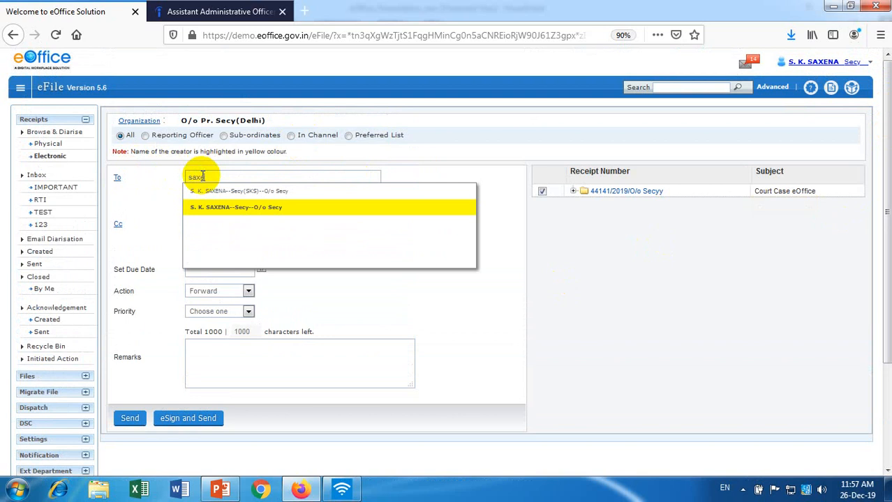
{"action": "left_click", "coordinate": [285, 212]}
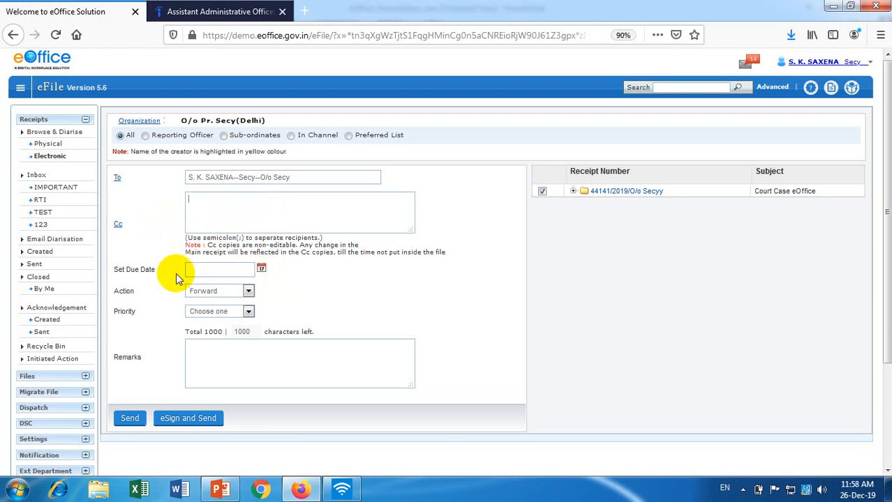
{"action": "left_click", "coordinate": [232, 291]}
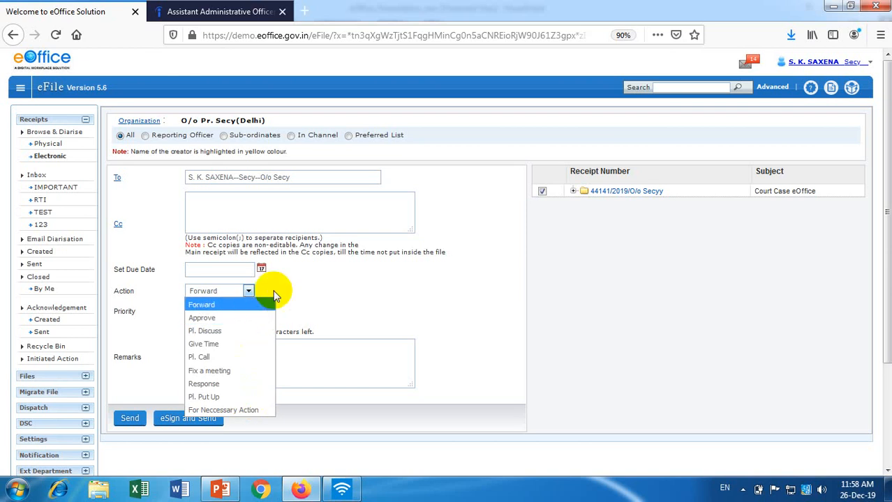
{"action": "left_click", "coordinate": [338, 276]}
{"action": "left_click", "coordinate": [248, 311]}
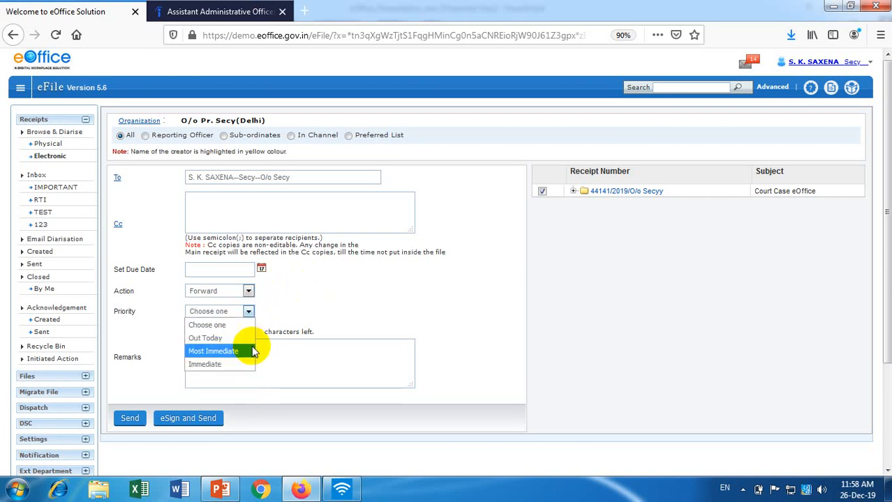
{"action": "left_click", "coordinate": [239, 326]}
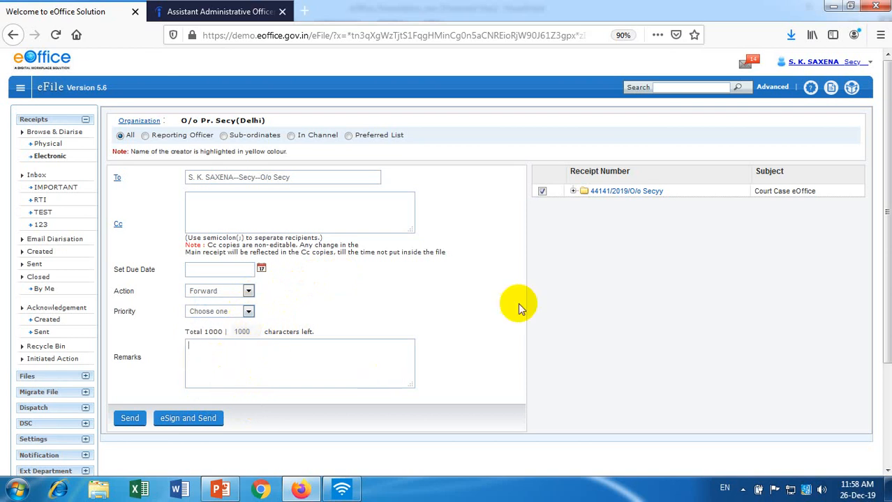
{"action": "left_click", "coordinate": [313, 363]}
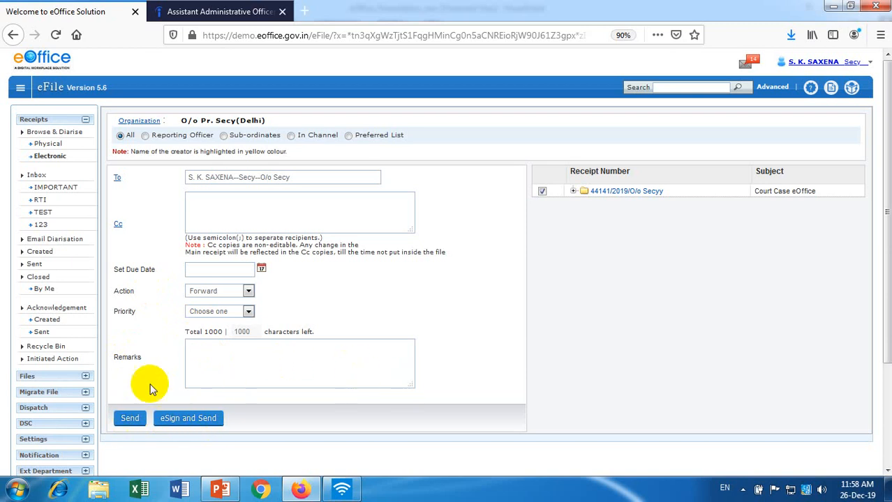
{"action": "left_click", "coordinate": [228, 348]}
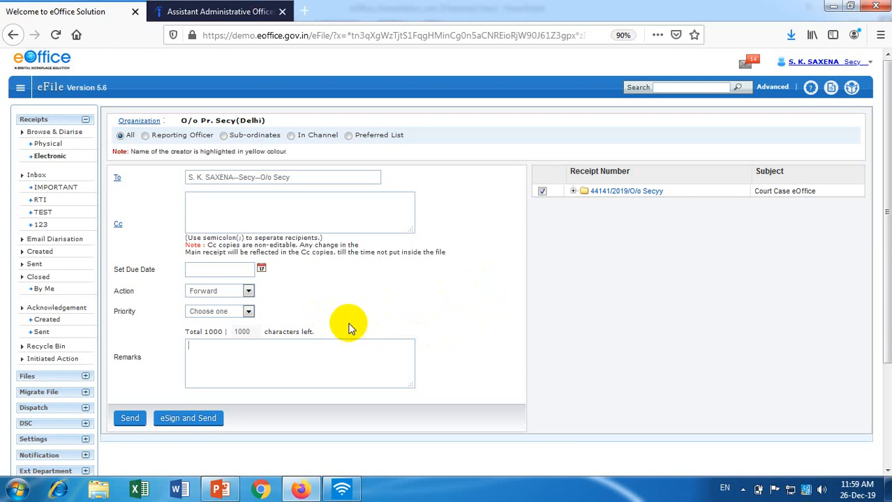
{"action": "left_click", "coordinate": [431, 349]}
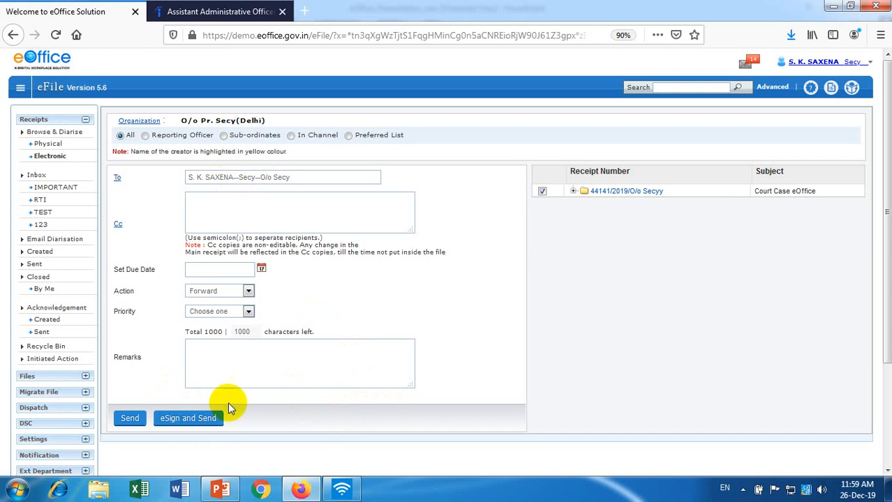
Add the remark 'esign', eSign and send the receipt, and accept the Aadhaar authentication consent.
{"action": "left_click", "coordinate": [189, 419]}
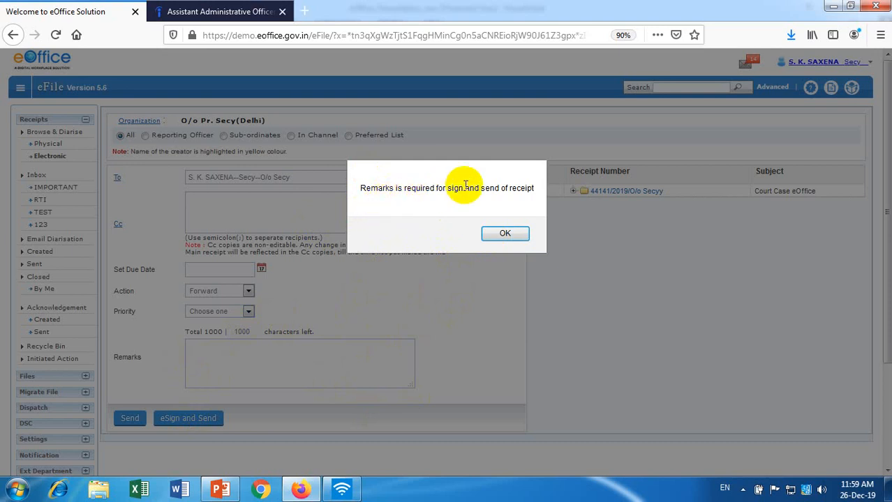
{"action": "left_click", "coordinate": [514, 233]}
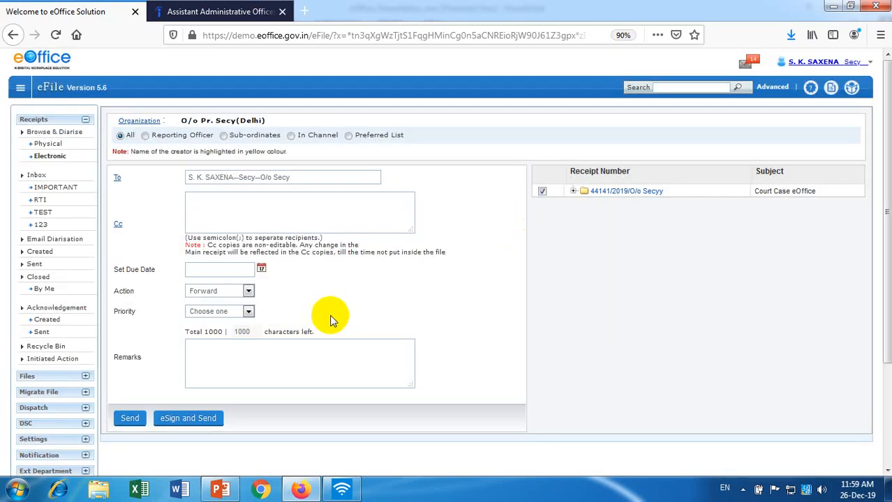
{"action": "left_click", "coordinate": [295, 352]}
{"action": "type", "text": "esign"}
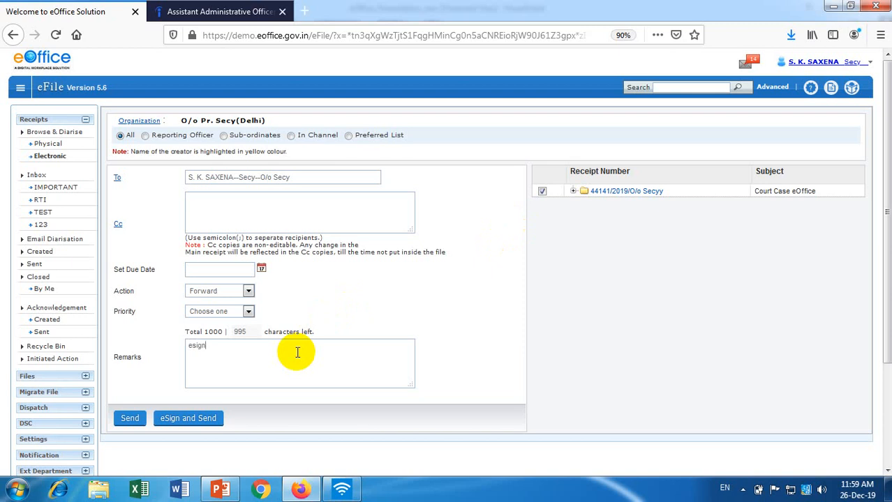
{"action": "left_click", "coordinate": [214, 422]}
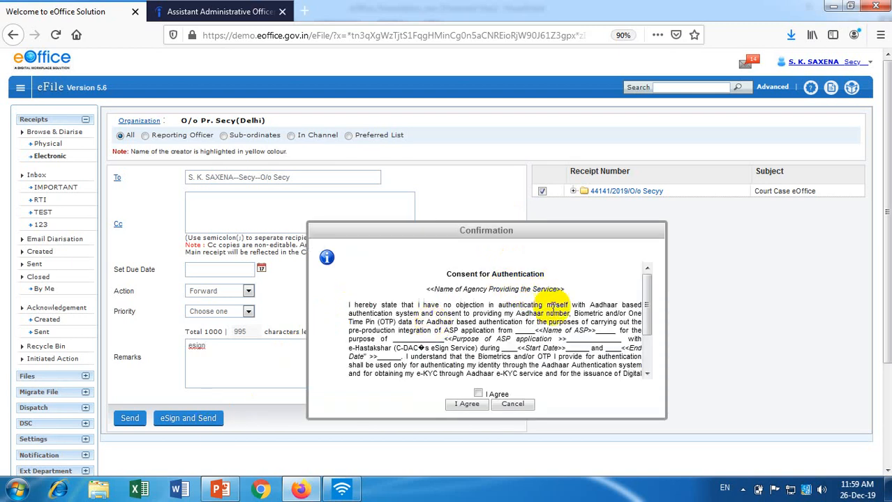
{"action": "left_click", "coordinate": [478, 393]}
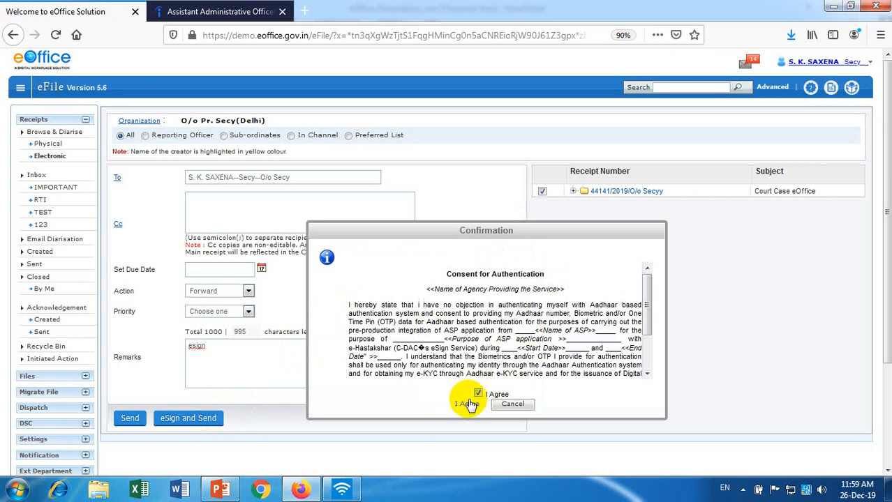
{"action": "left_click", "coordinate": [467, 405]}
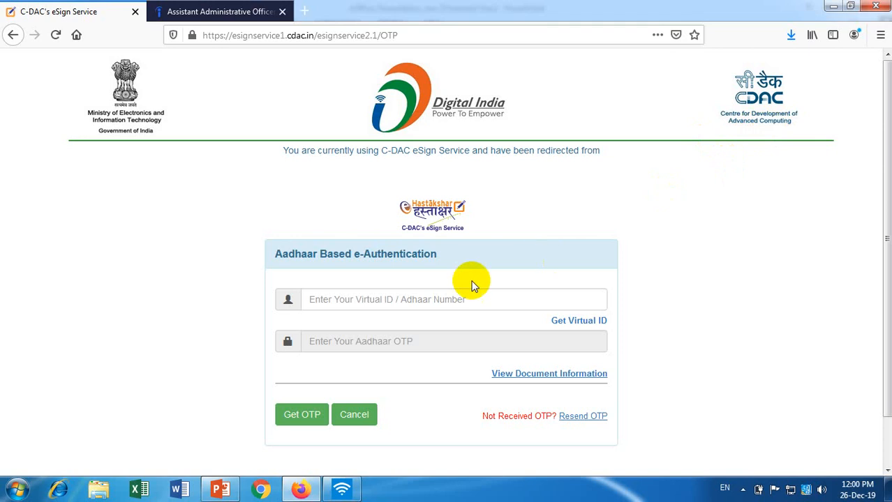
Enter the Aadhaar number or virtual ID and request an OTP.
{"action": "left_click", "coordinate": [446, 298]}
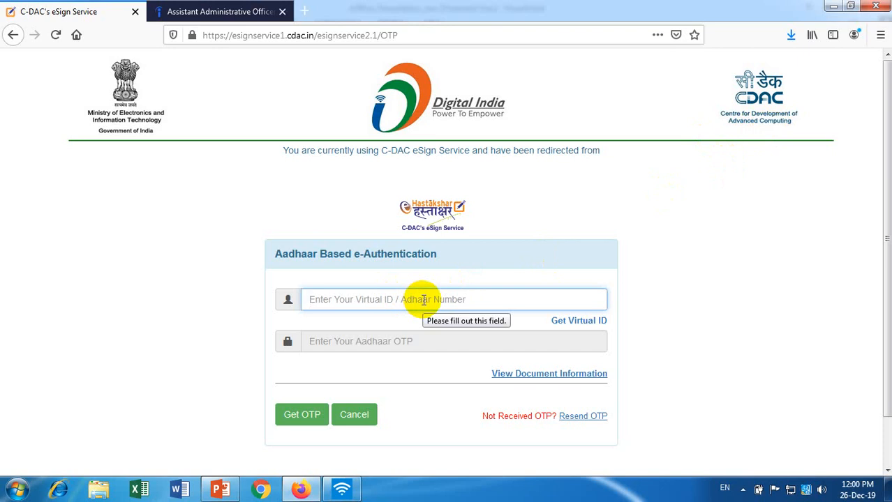
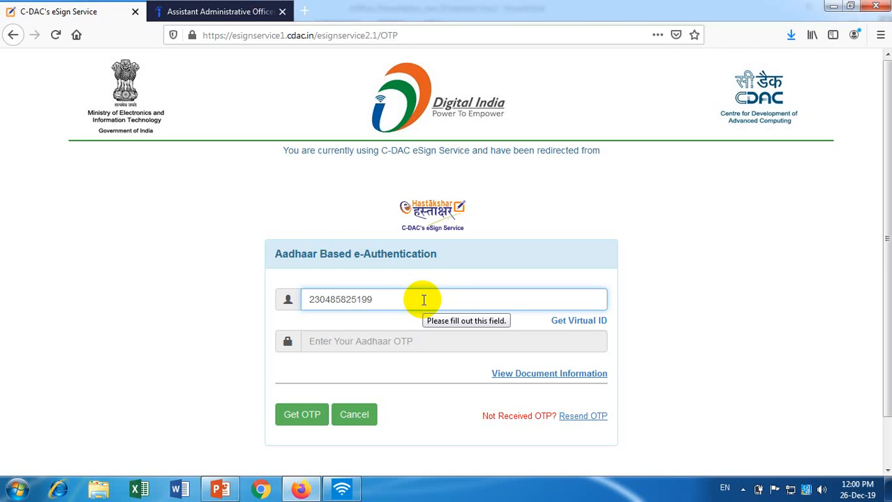
{"action": "left_click", "coordinate": [307, 414]}
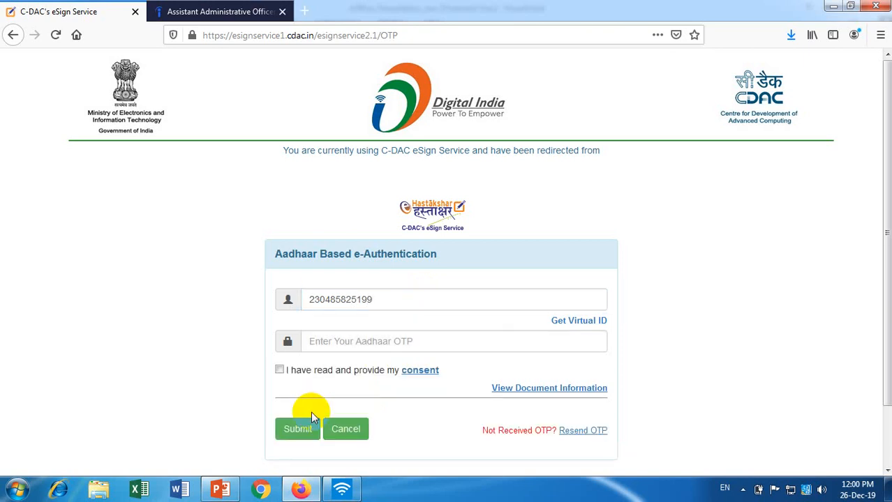
Enter the Aadhaar OTP, tick the consent box, and submit to complete the eSign.
{"action": "left_click", "coordinate": [370, 343]}
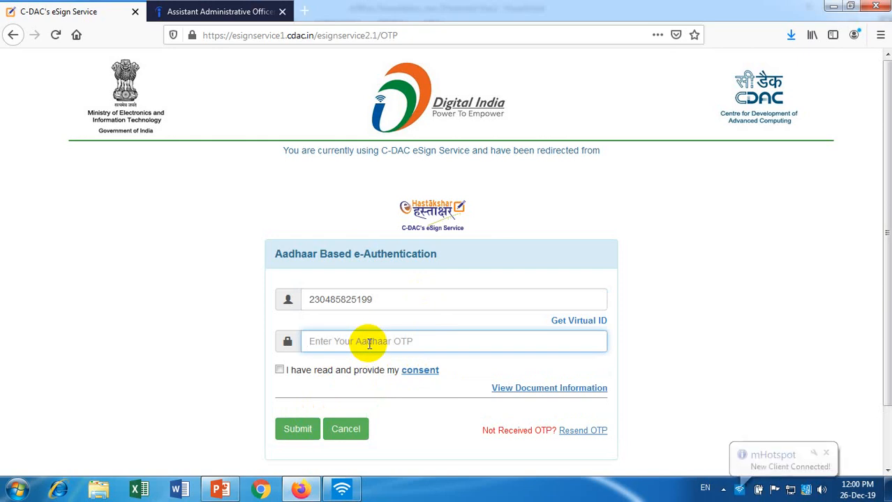
{"action": "type", "text": "••"}
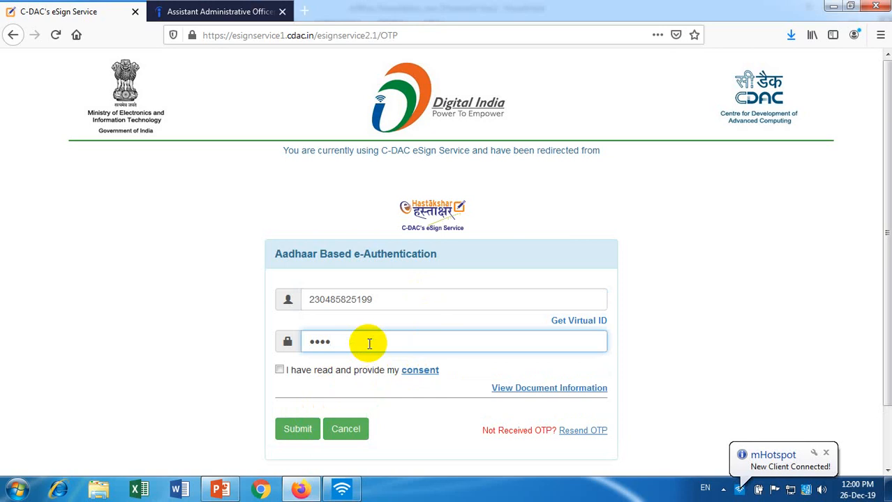
{"action": "left_click", "coordinate": [280, 370]}
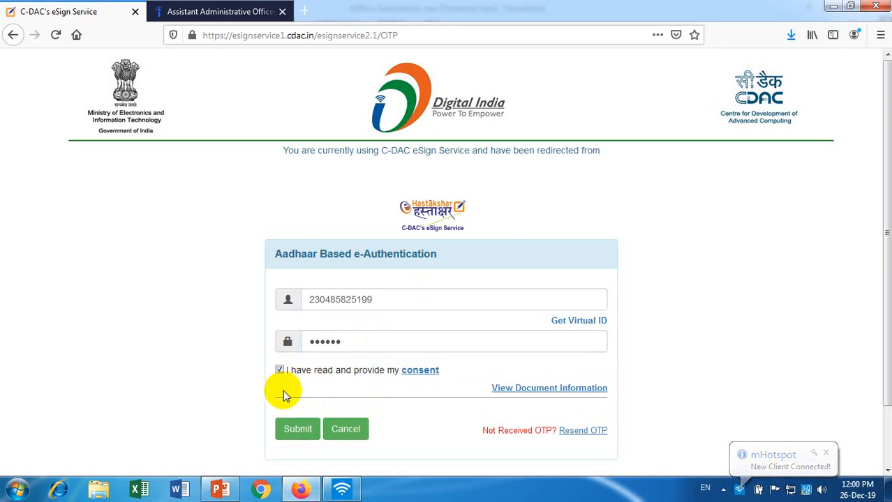
{"action": "left_click", "coordinate": [297, 431]}
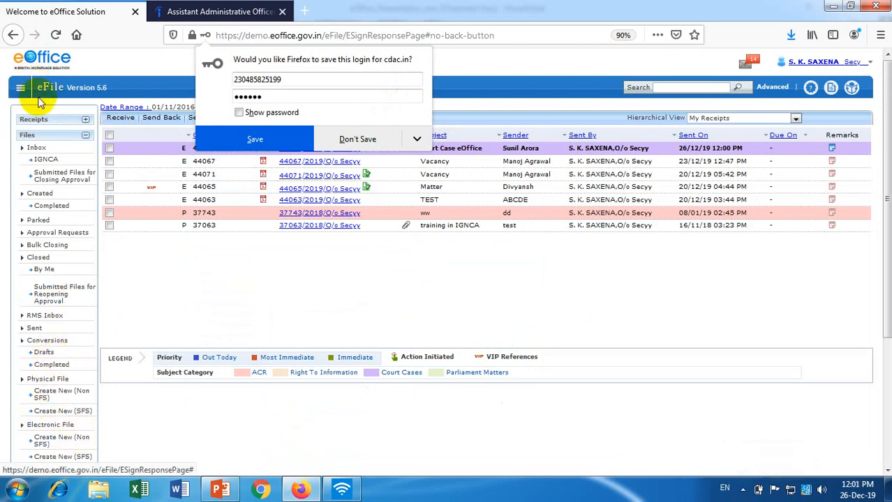
Show Receipts > Sent, listing receipt 44141 'Court Case eOffice' at the top.
{"action": "left_click", "coordinate": [46, 124]}
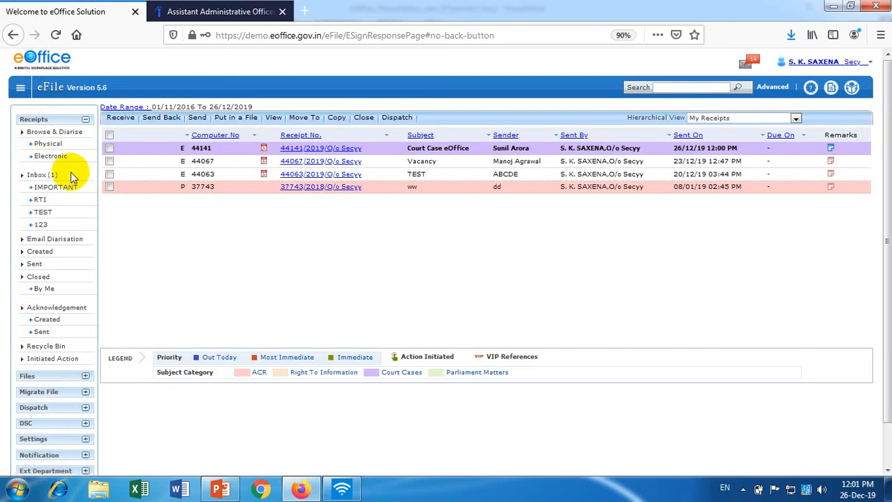
{"action": "left_click", "coordinate": [35, 265]}
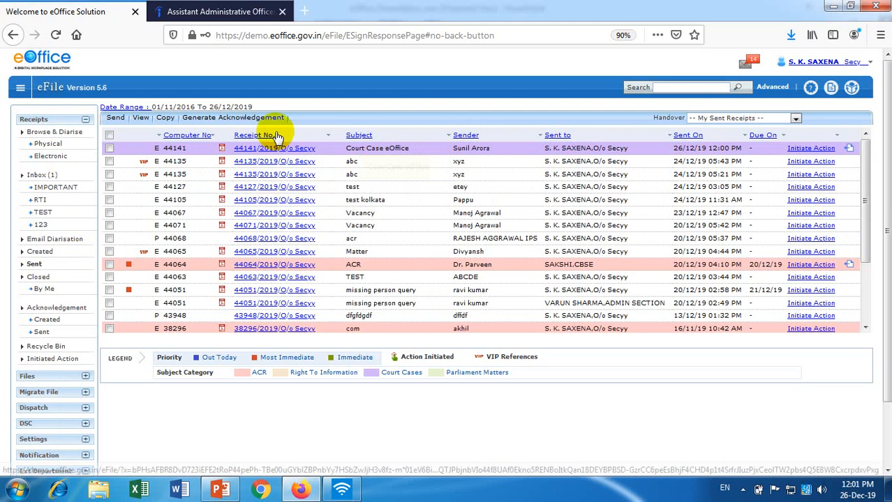
Review receipt 44141 and the sent acknowledgements, then tick receipt 44141 in Receipts > Sent.
{"action": "left_click", "coordinate": [258, 150]}
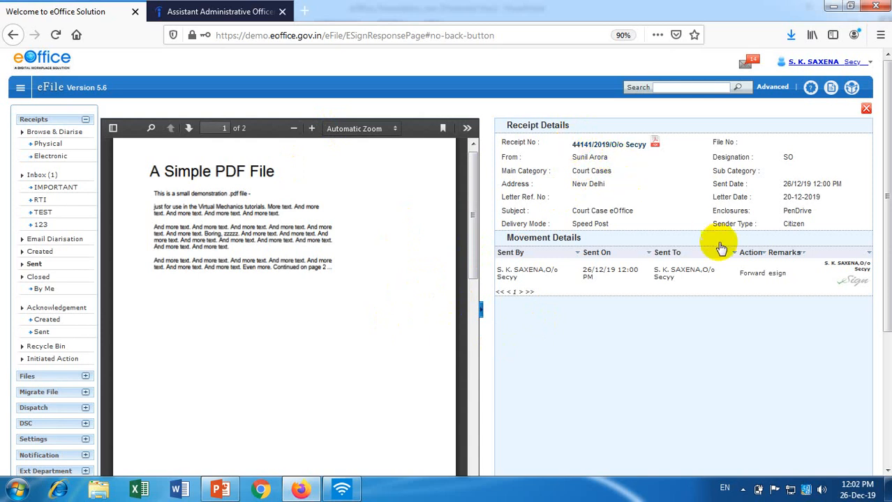
{"action": "left_click", "coordinate": [49, 337]}
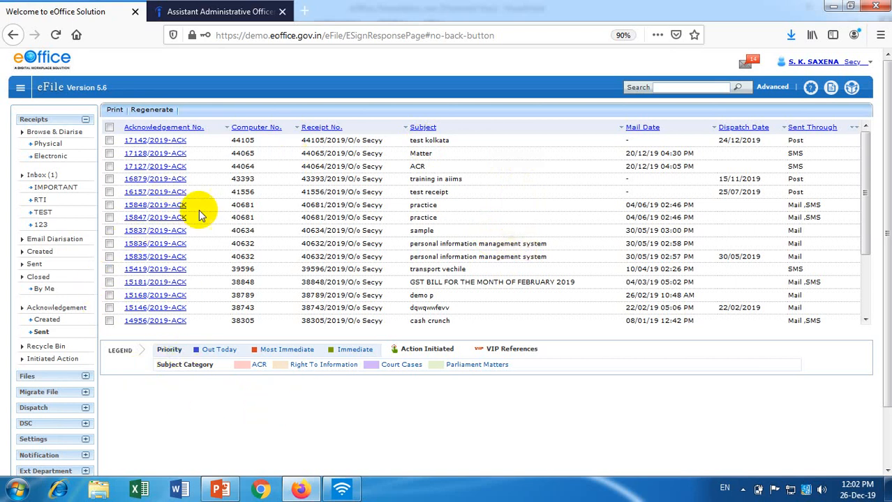
{"action": "left_click", "coordinate": [38, 263]}
{"action": "left_click", "coordinate": [37, 266]}
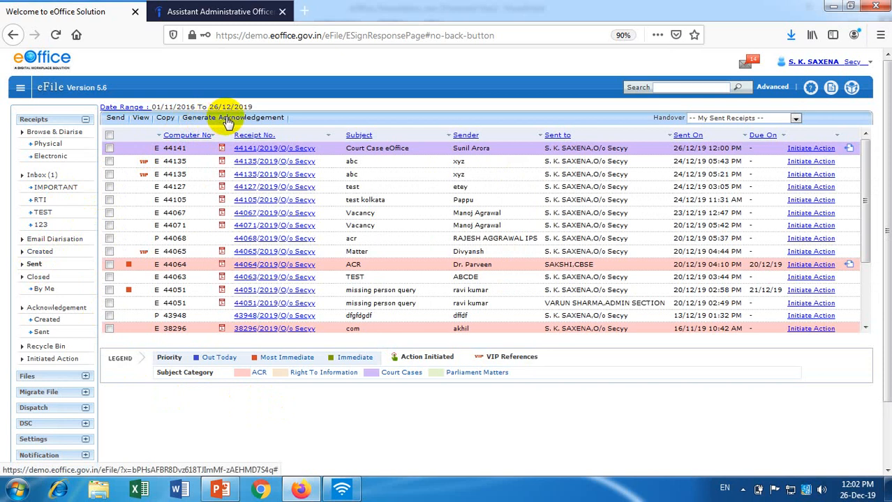
{"action": "left_click", "coordinate": [109, 148]}
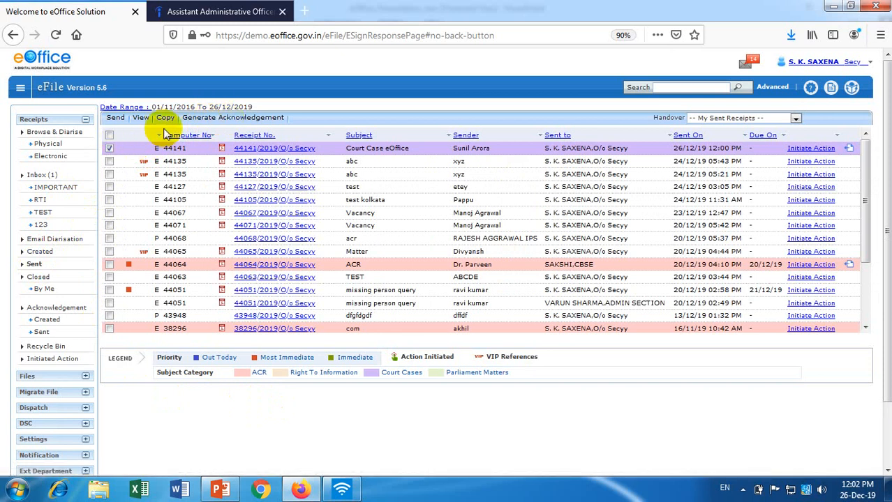
Generate the acknowledgement letter for receipt 44141 and review the drafted template citing 20-12-2019.
{"action": "left_click", "coordinate": [205, 120]}
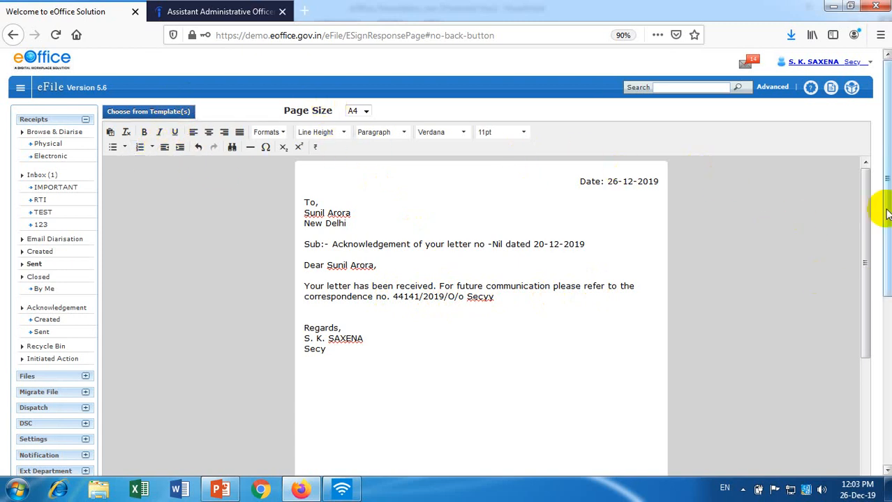
{"action": "left_click_drag", "start_coordinate": [886, 214], "coordinate": [886, 282]}
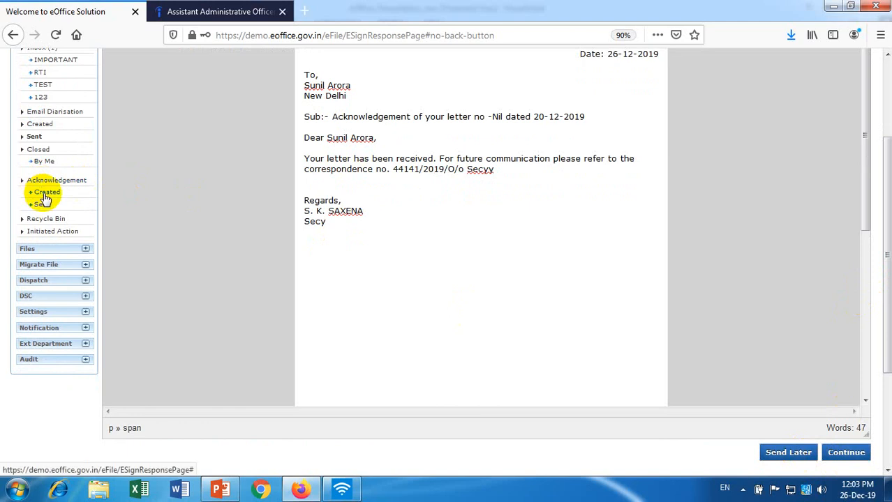
Send acknowledgement 17146/2019-ACK by Post only, with Mail and SMS turned off.
{"action": "left_click", "coordinate": [844, 454]}
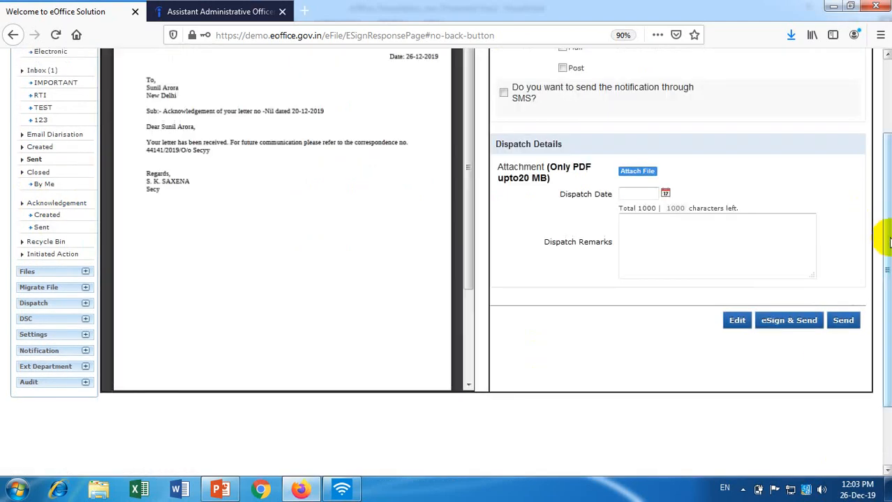
{"action": "scroll", "coordinate": [886, 237], "scroll_direction": "up", "scroll_amount": 3}
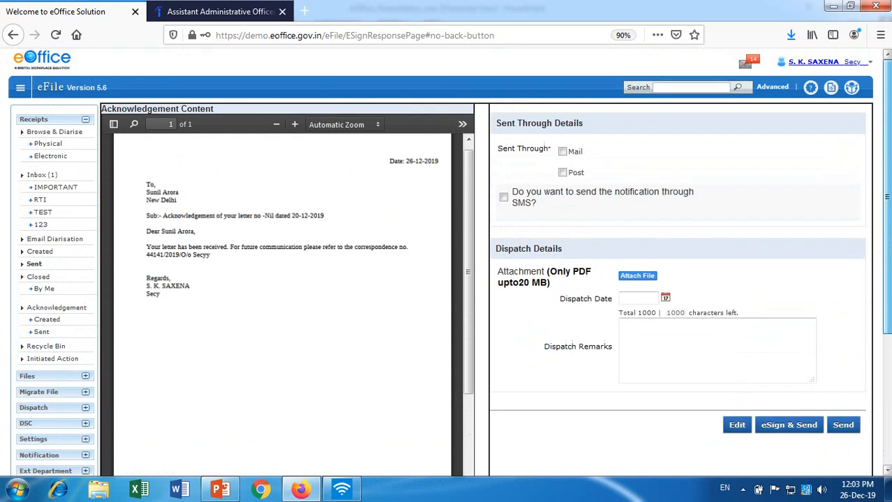
{"action": "left_click", "coordinate": [562, 153]}
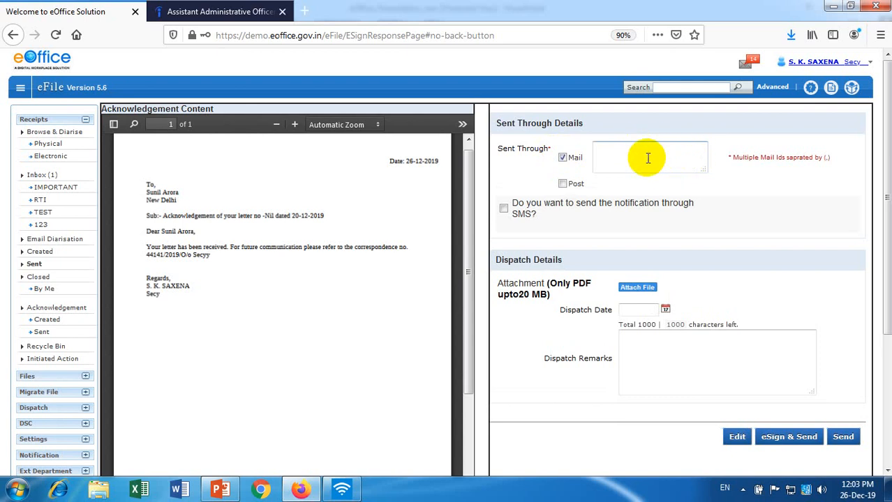
{"action": "left_click", "coordinate": [562, 158]}
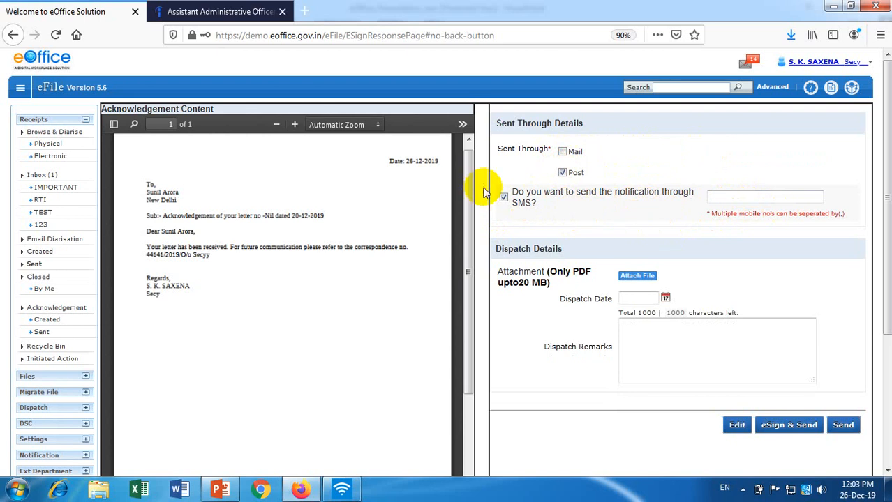
{"action": "left_click", "coordinate": [503, 198]}
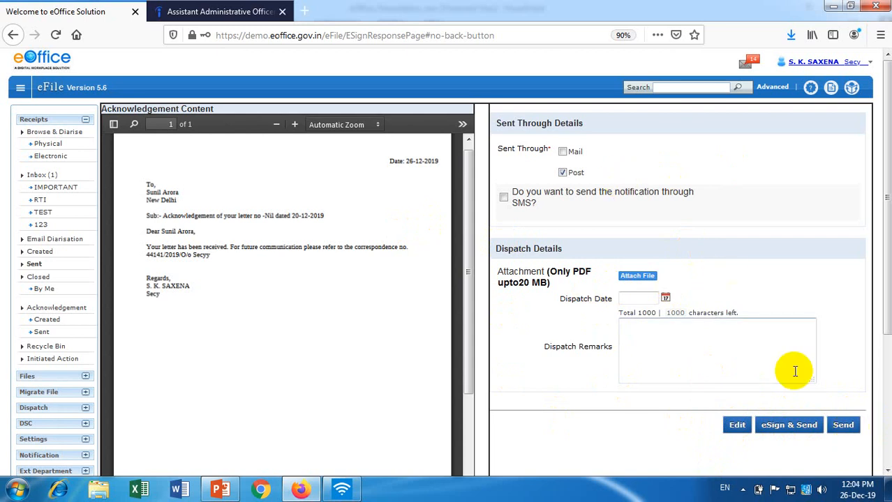
{"action": "left_click", "coordinate": [844, 425]}
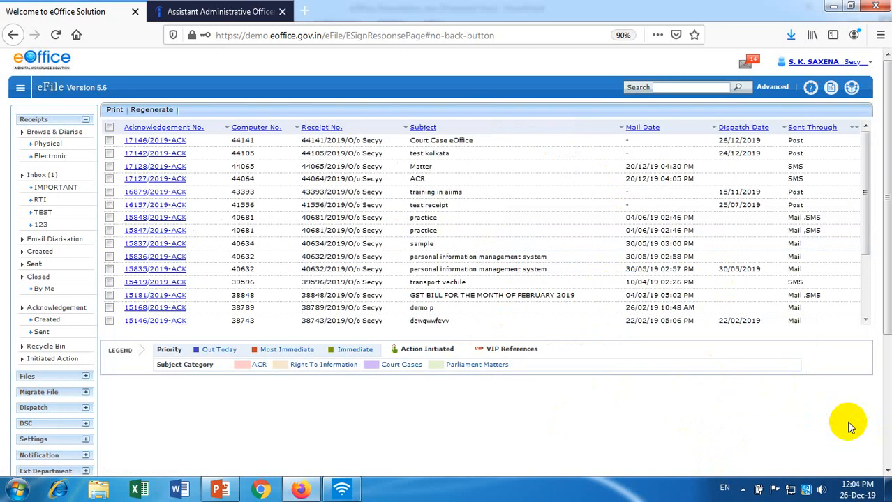
{"action": "left_click", "coordinate": [48, 333]}
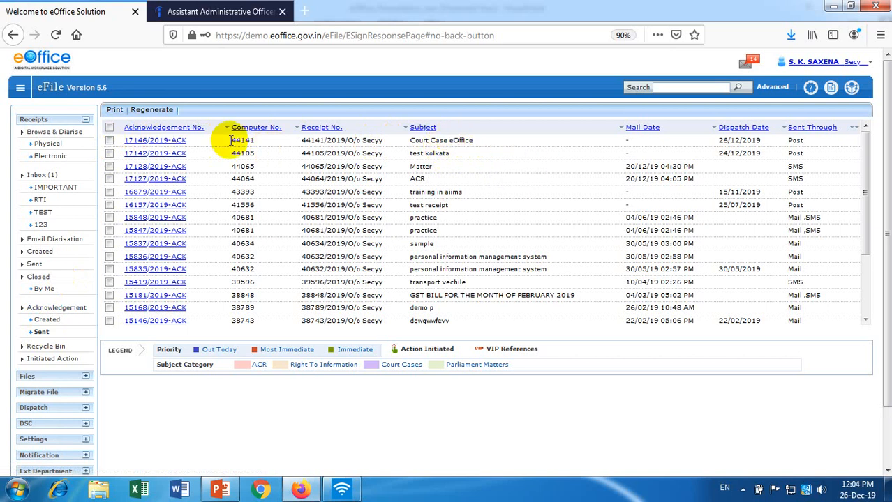
{"action": "left_click", "coordinate": [171, 141]}
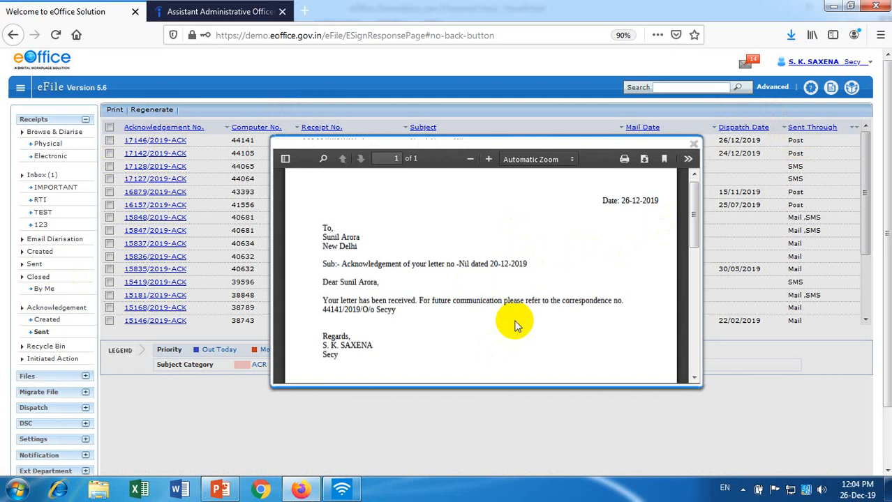
{"action": "left_click", "coordinate": [694, 143]}
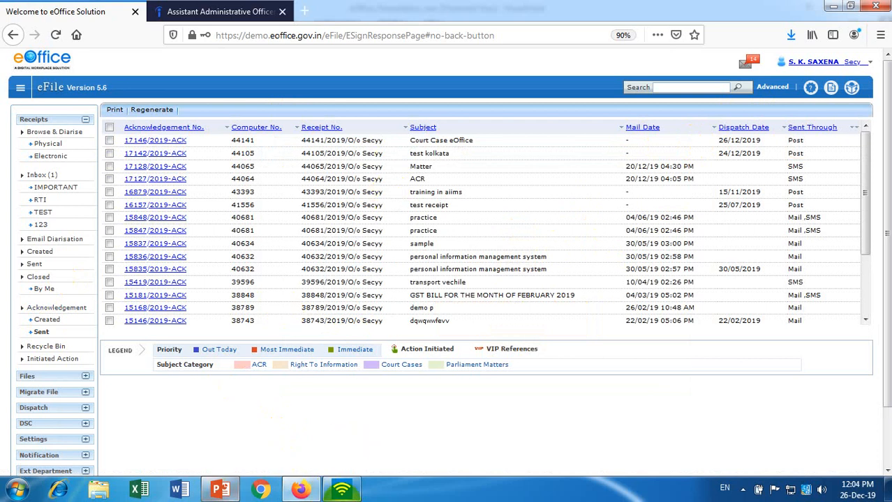
{"action": "left_click", "coordinate": [743, 489]}
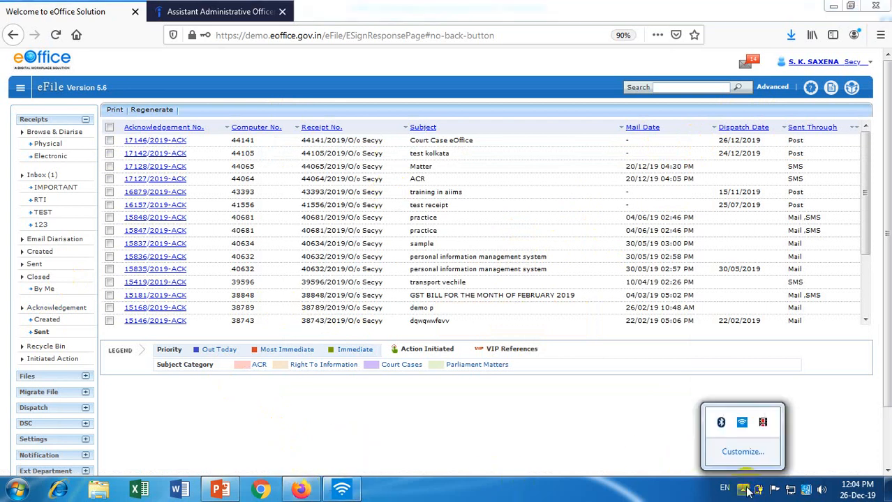